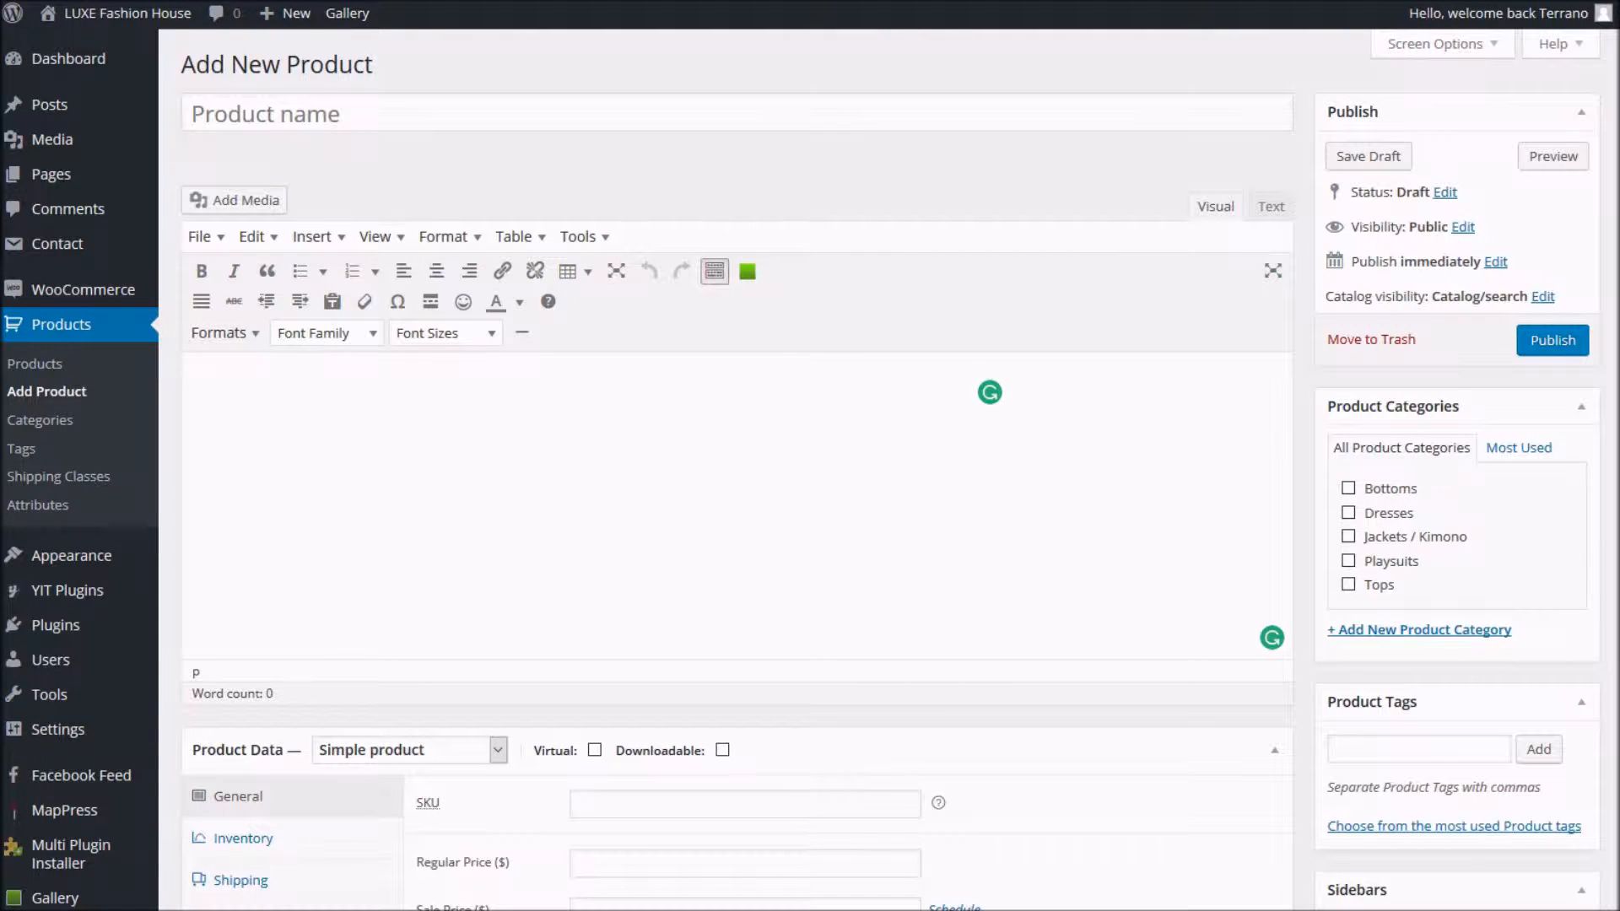
Name the new product "Sunny Girl - Rose Spot Dress".
{"action": "left_click", "coordinate": [247, 110]}
{"action": "type", "text": "Sunny Girl Rose Spot Dress"}
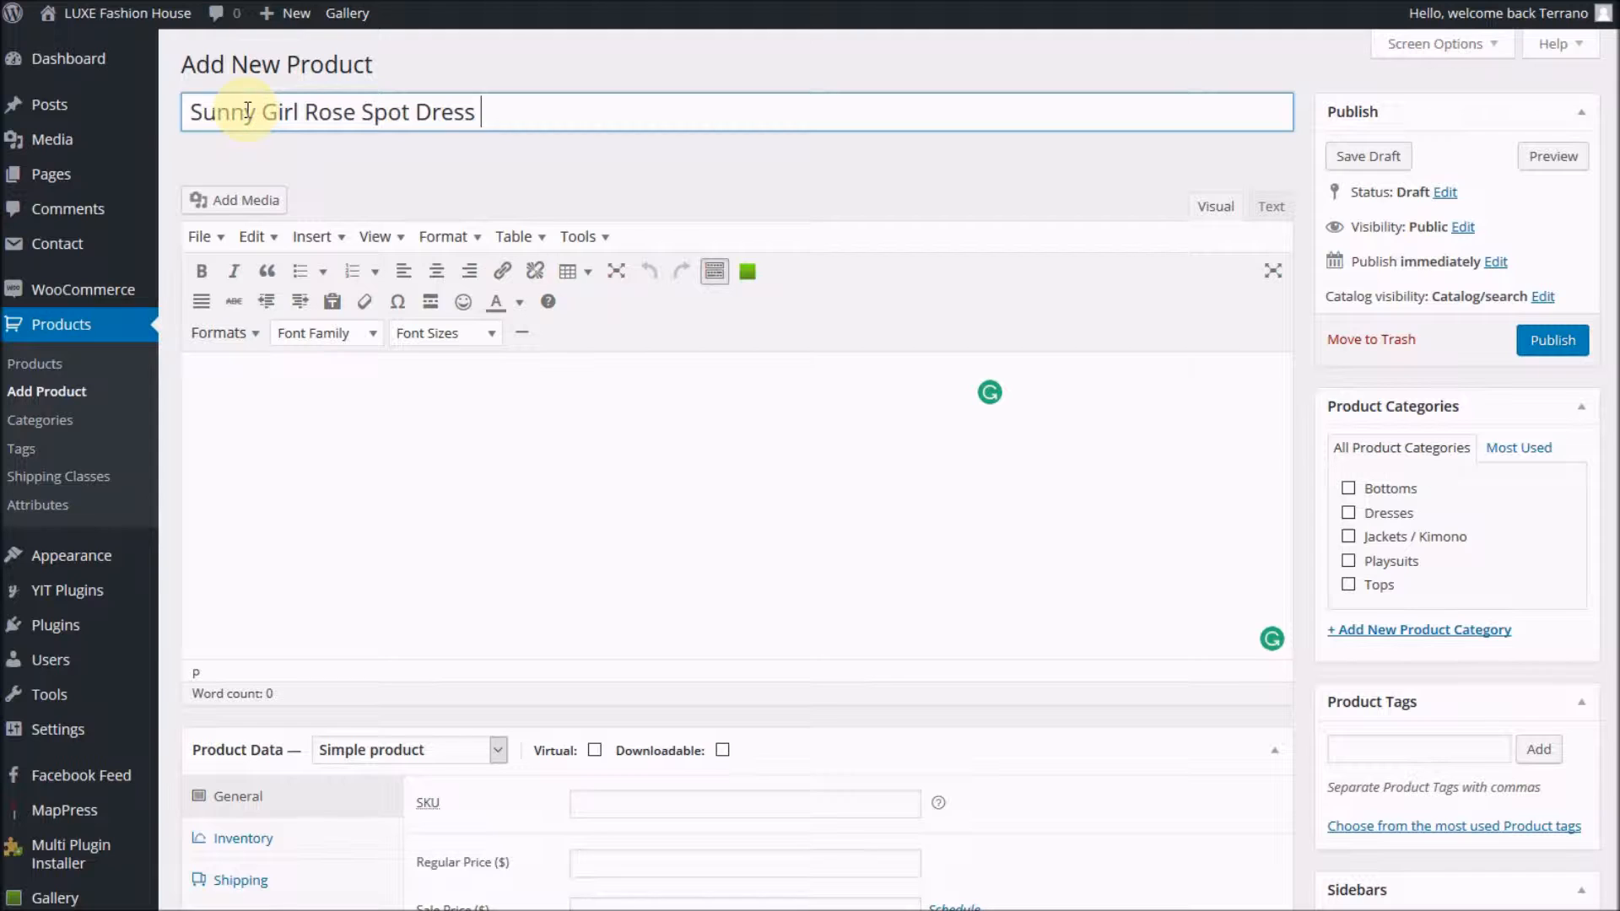
{"action": "left_click", "coordinate": [309, 113]}
{"action": "type", "text": "-"}
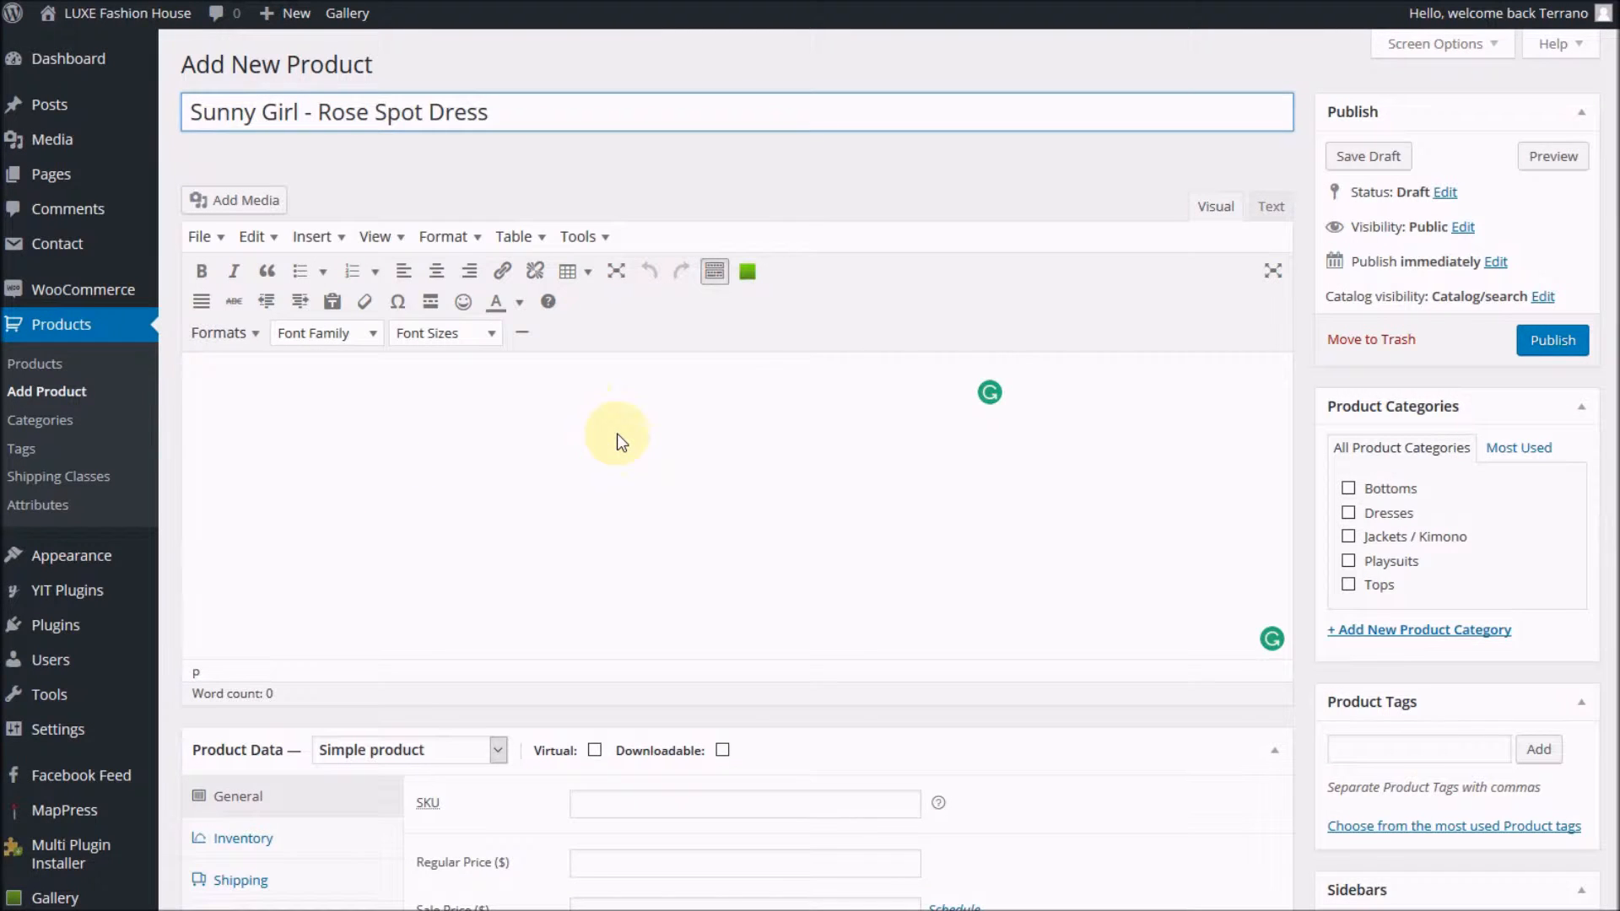
Change the product type in the product data to Variable product.
{"action": "scroll", "coordinate": [622, 439], "scroll_direction": "down", "scroll_amount": 5}
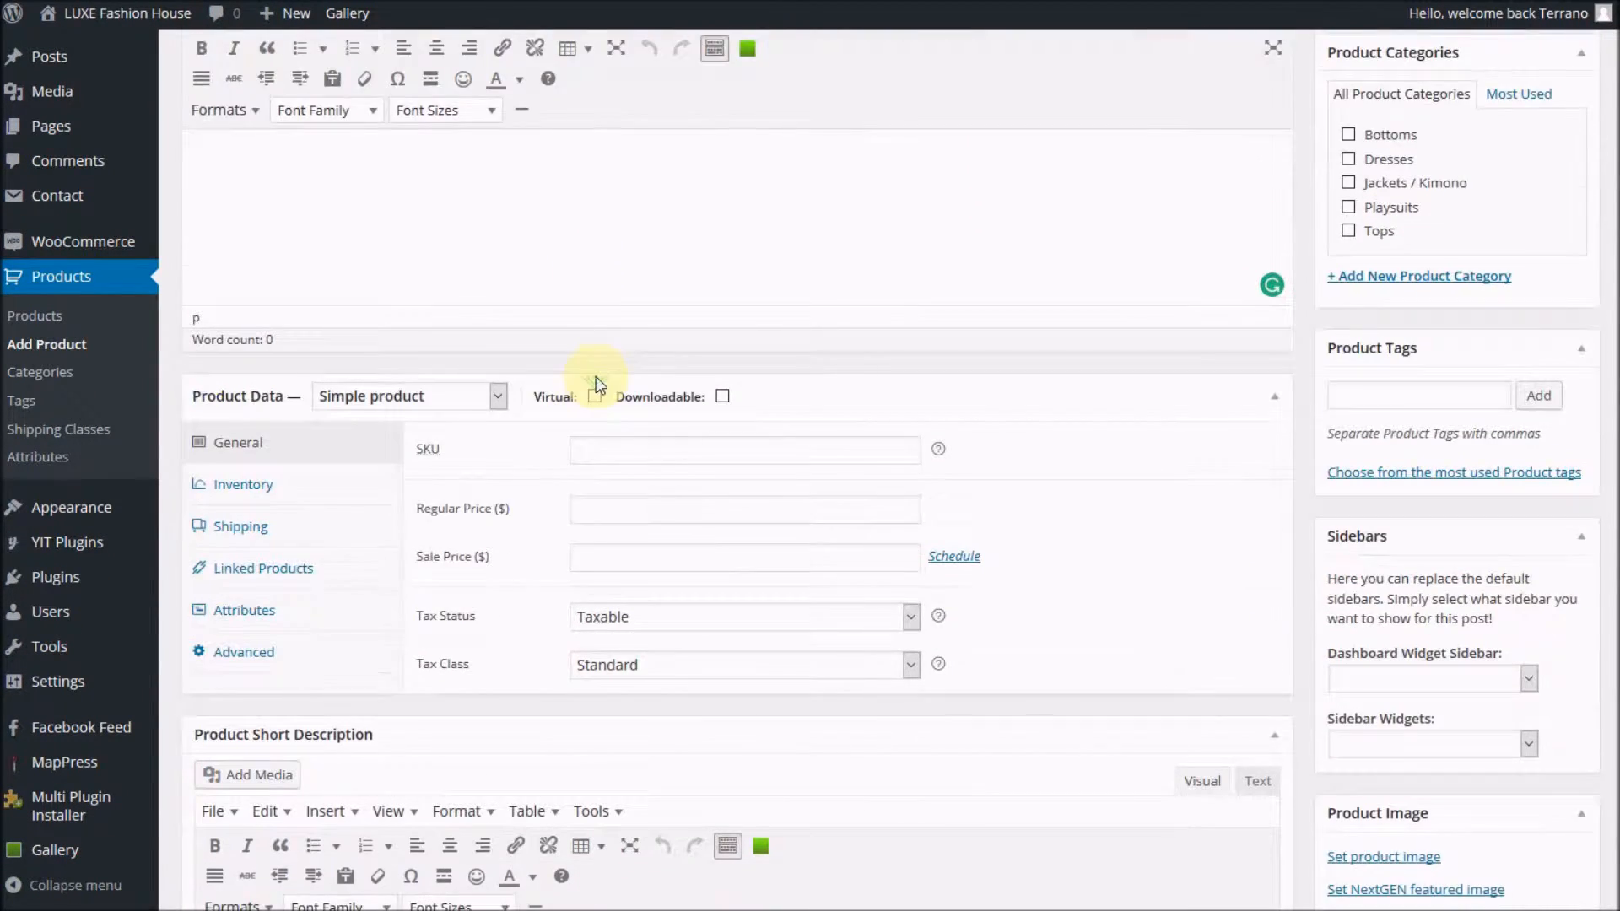
{"action": "scroll", "coordinate": [595, 376], "scroll_direction": "down", "scroll_amount": 2}
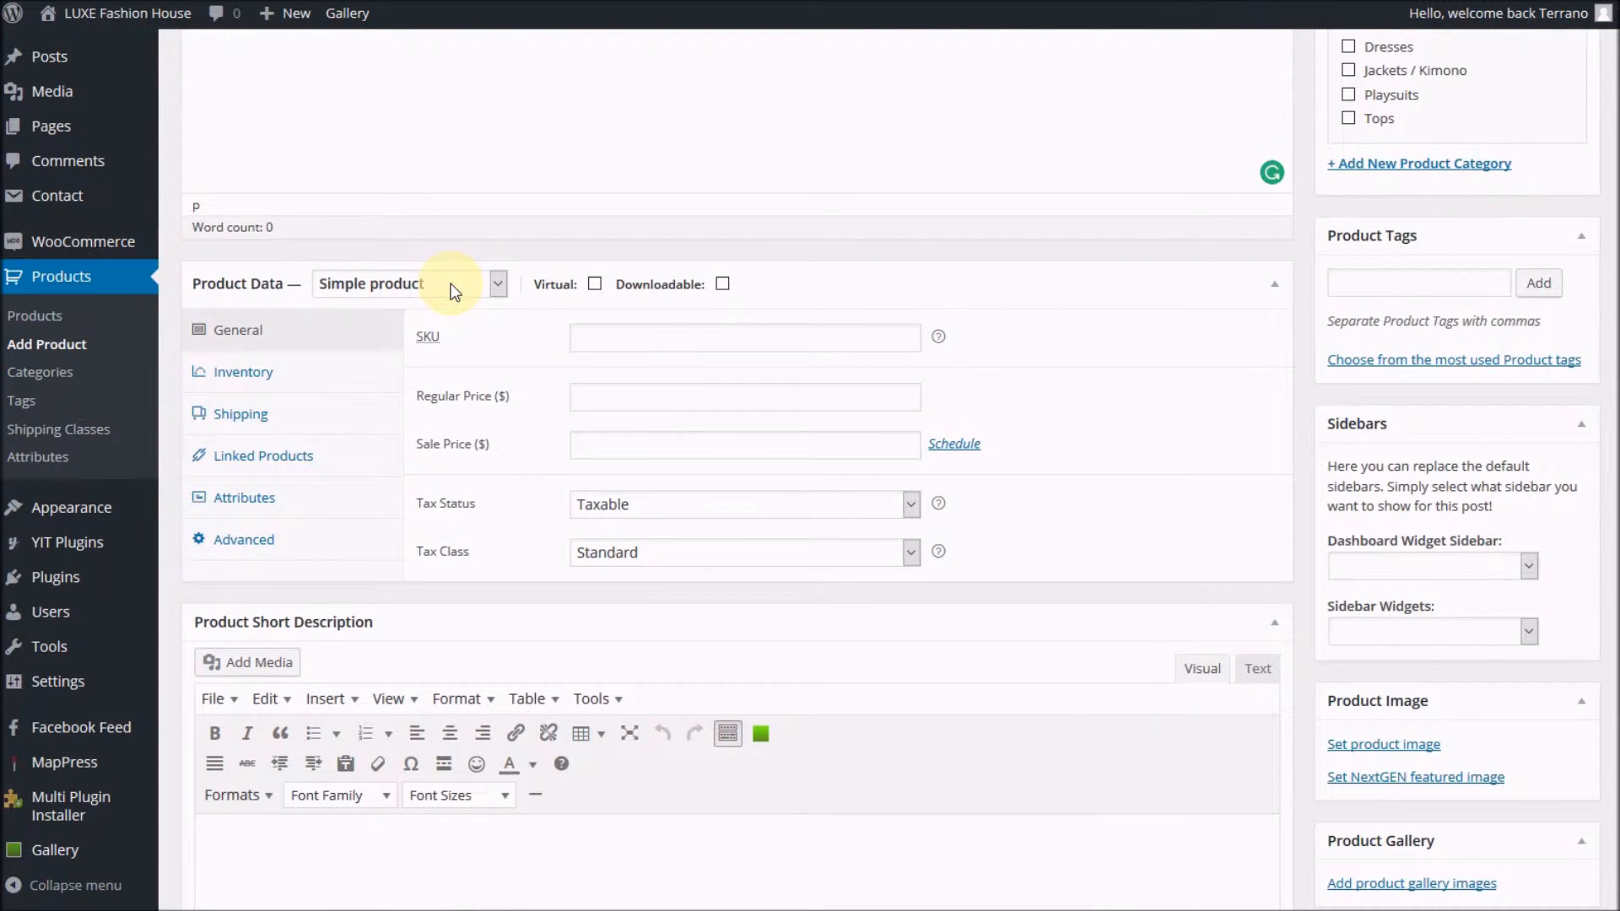
{"action": "left_click", "coordinate": [494, 281]}
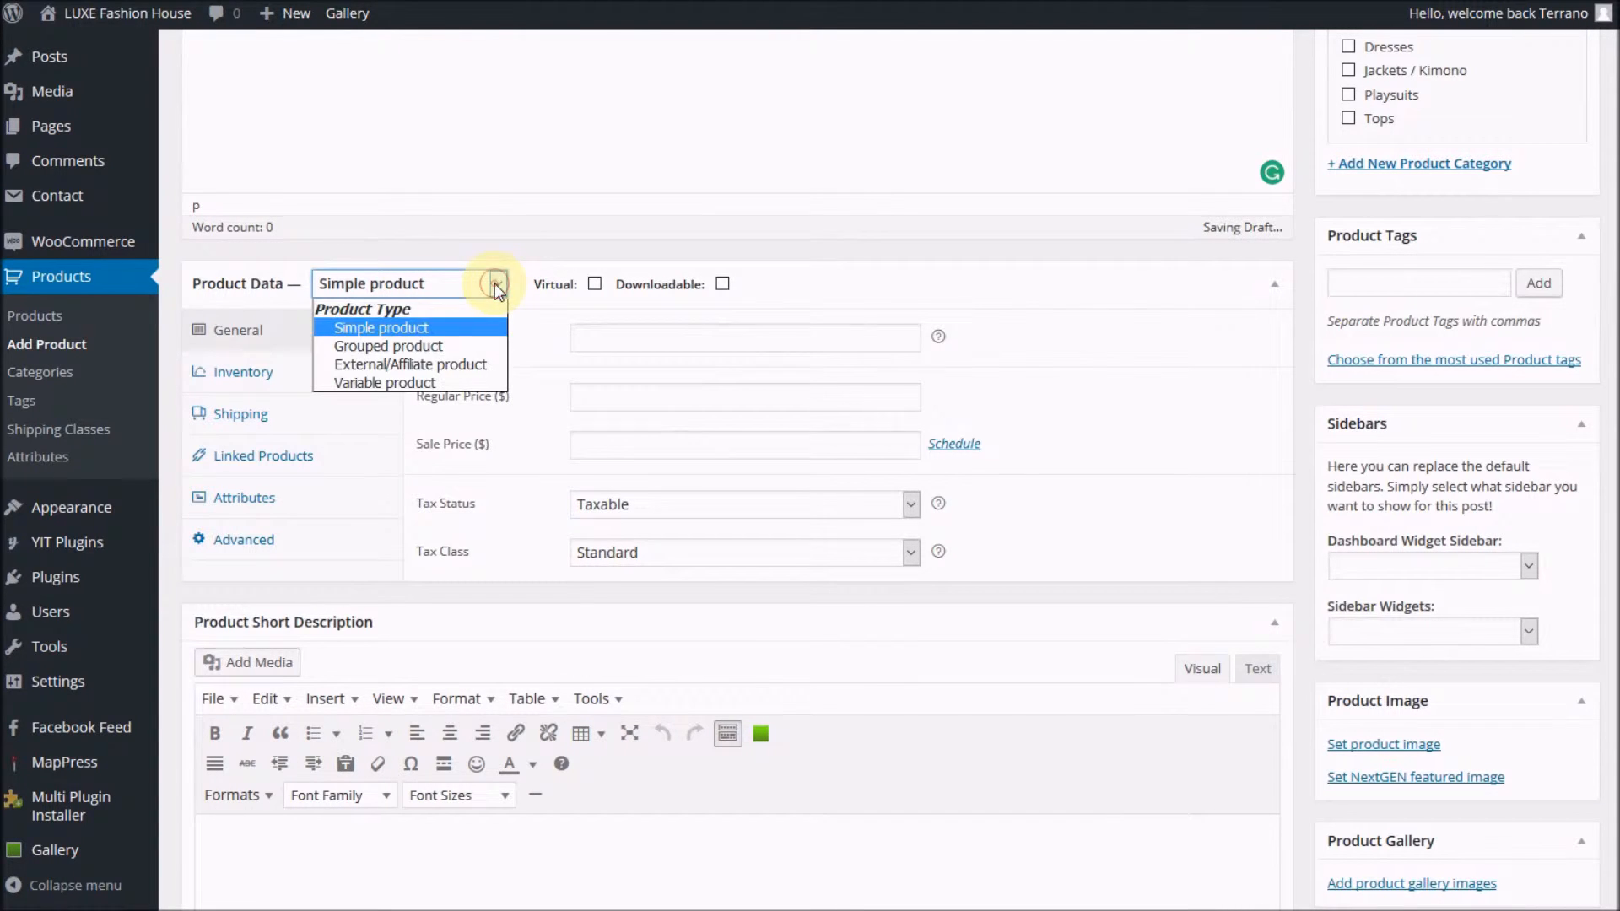
{"action": "left_click", "coordinate": [434, 383]}
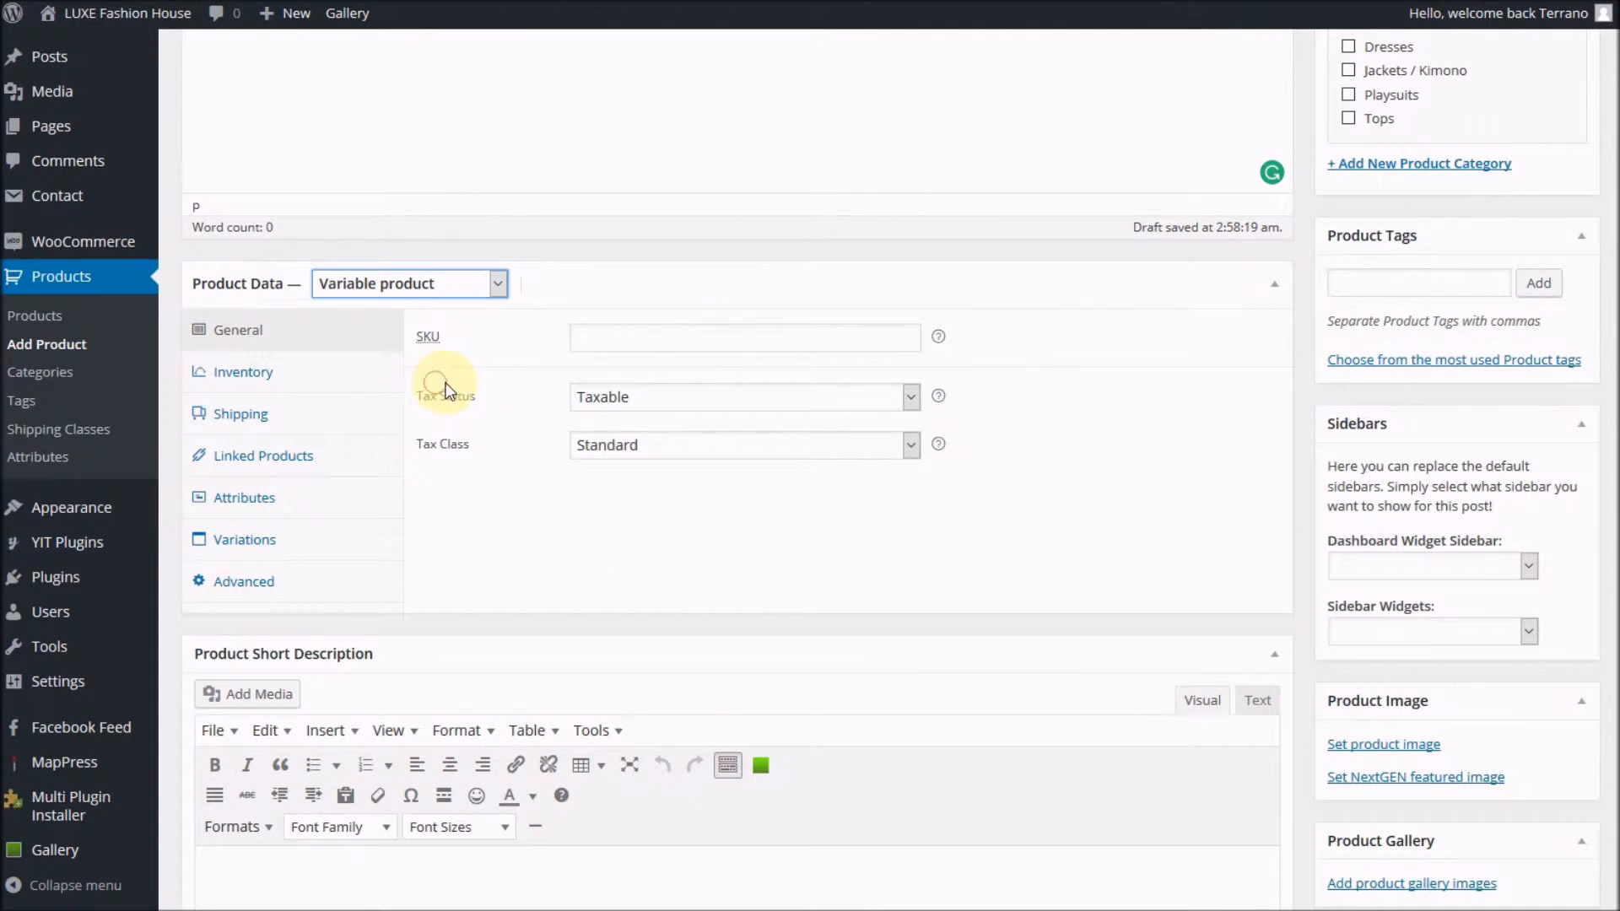
Enter SG130969D-BLK as the product's SKU and set its tax status to None.
{"action": "left_click", "coordinate": [646, 397]}
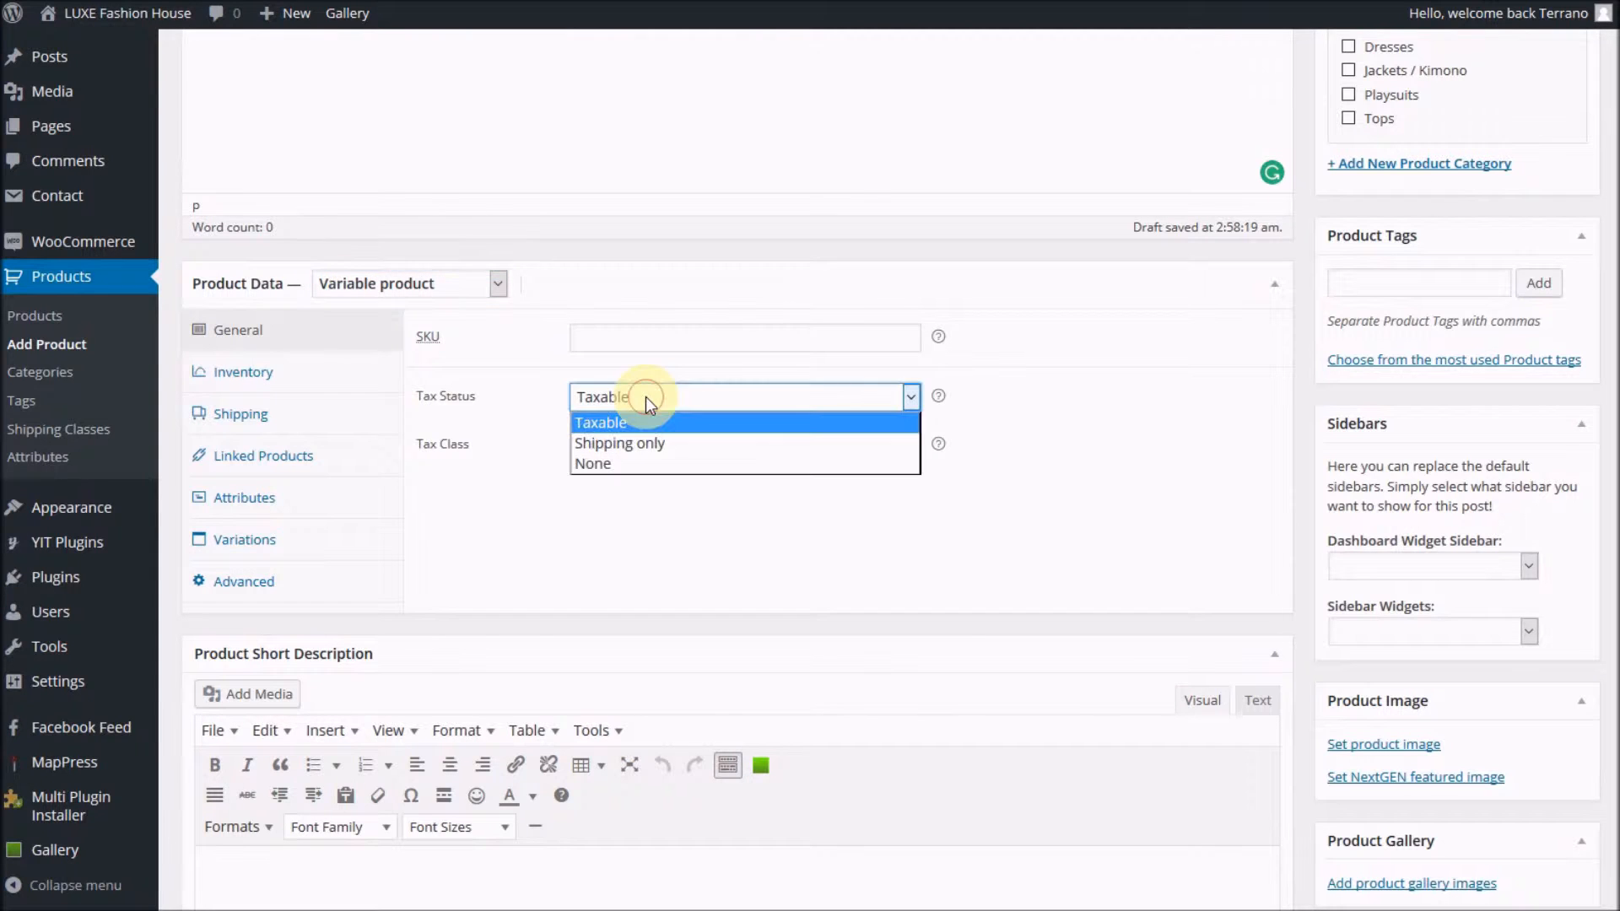
{"action": "left_click", "coordinate": [597, 334]}
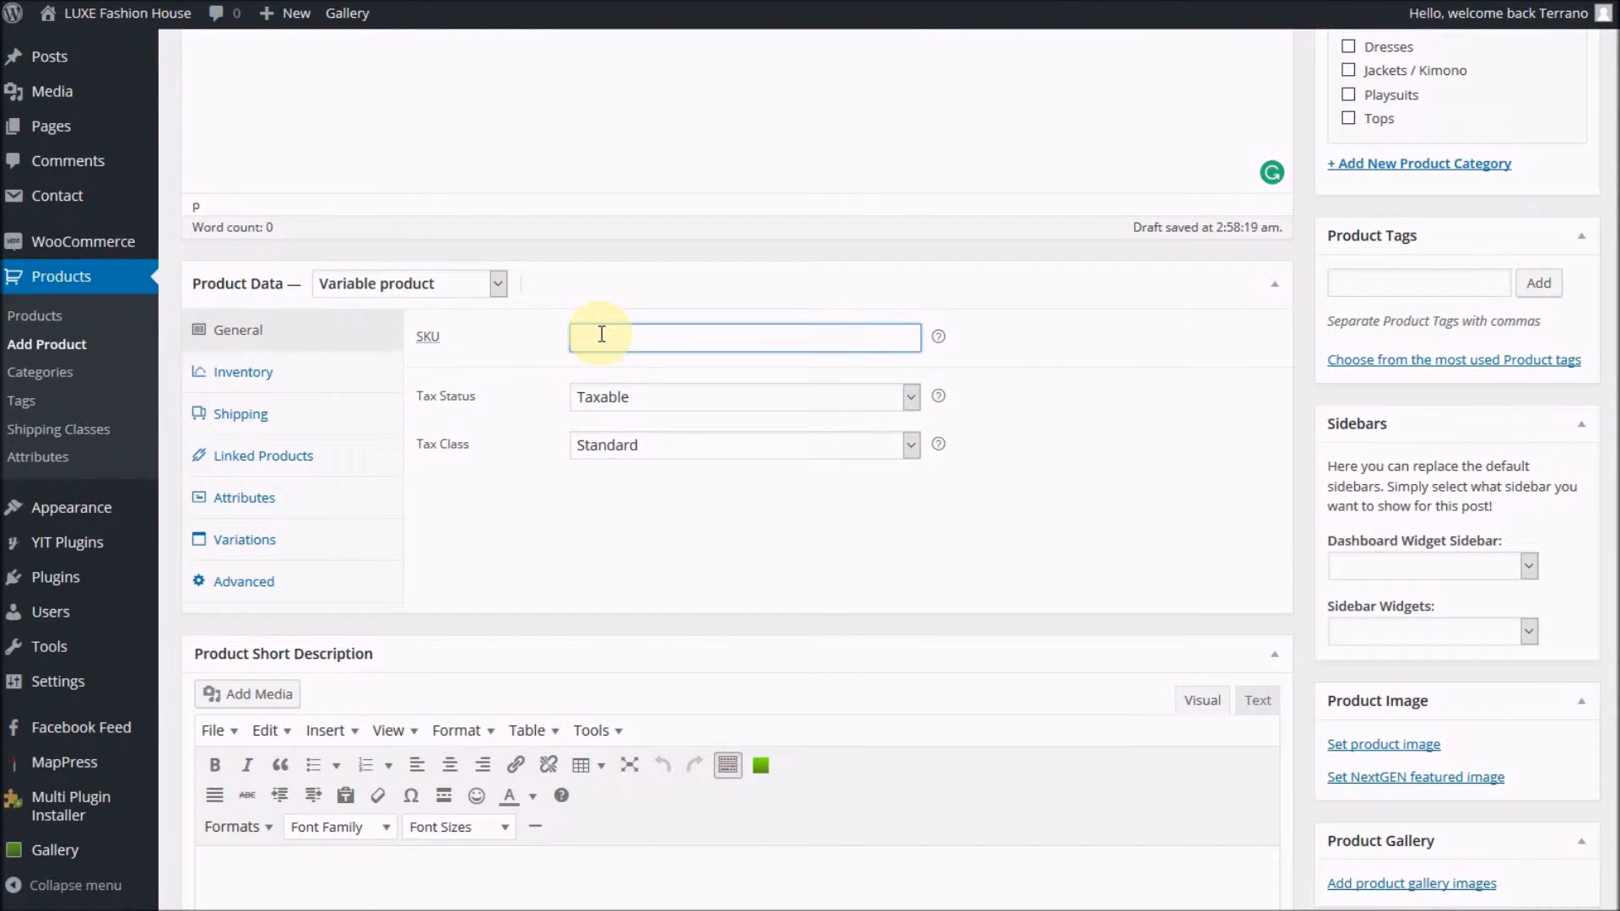
{"action": "type", "text": "SG"}
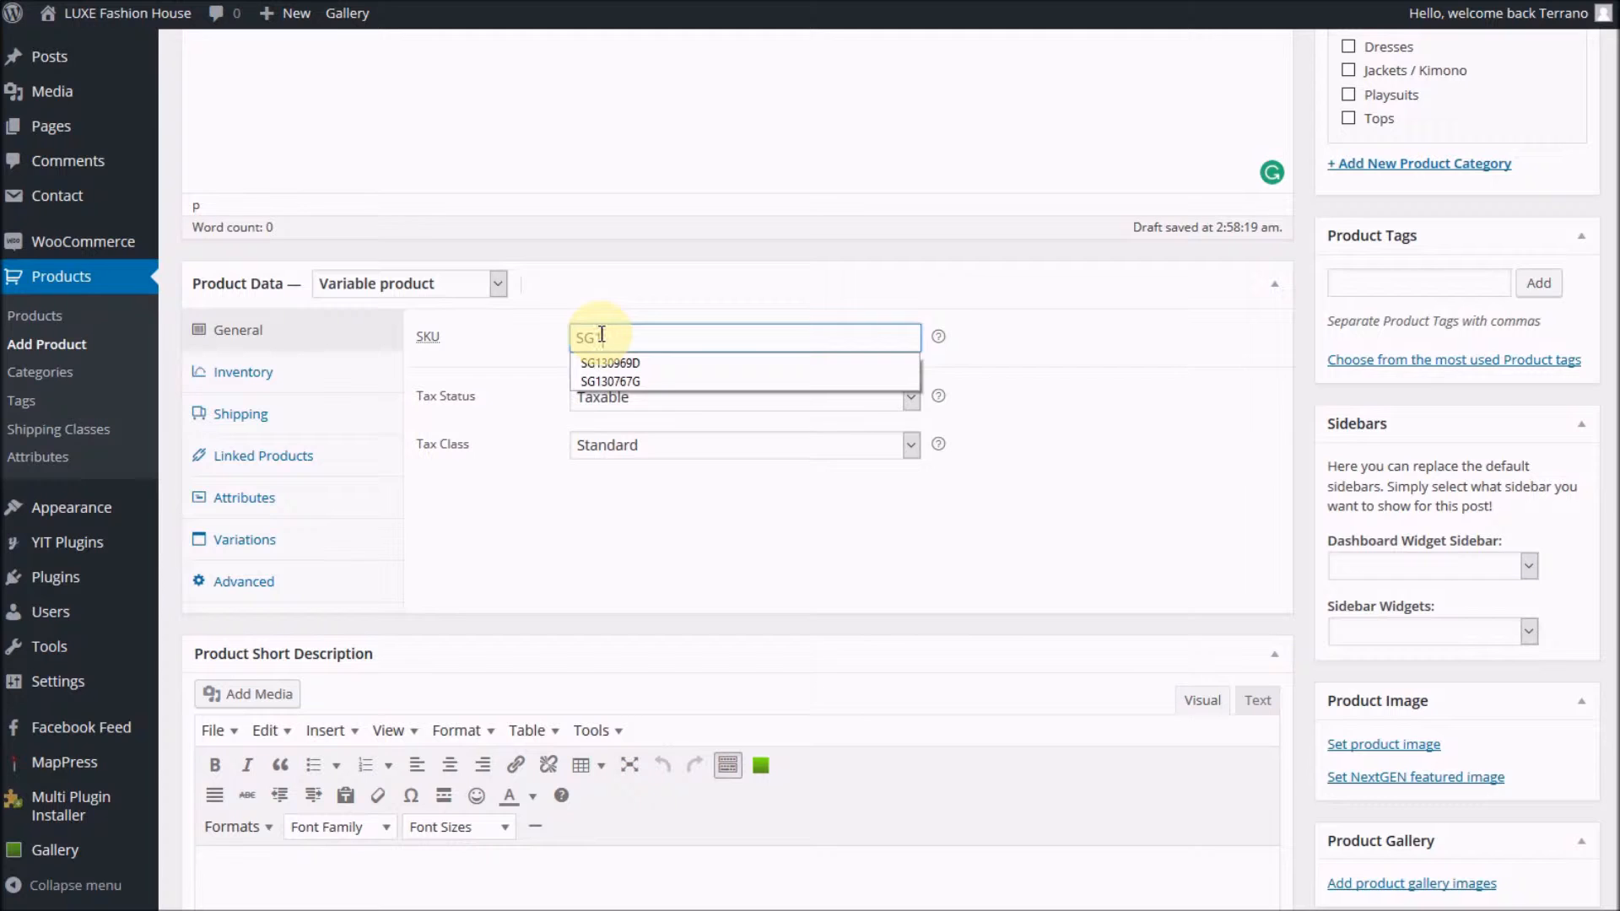
{"action": "type", "text": "130969"}
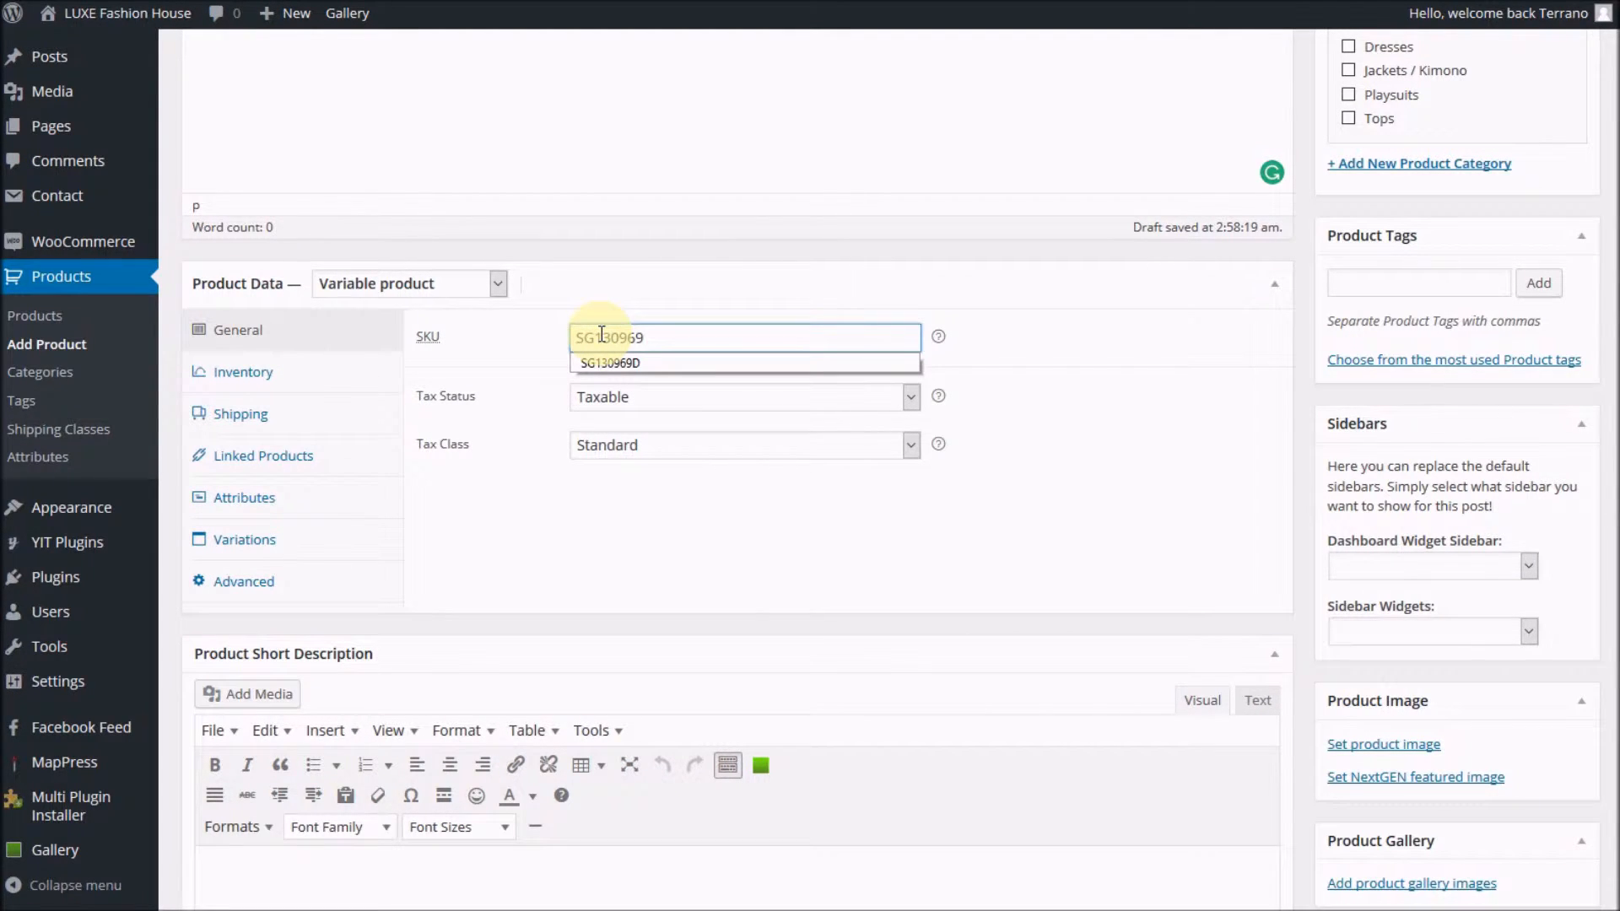
{"action": "type", "text": "D-BLK"}
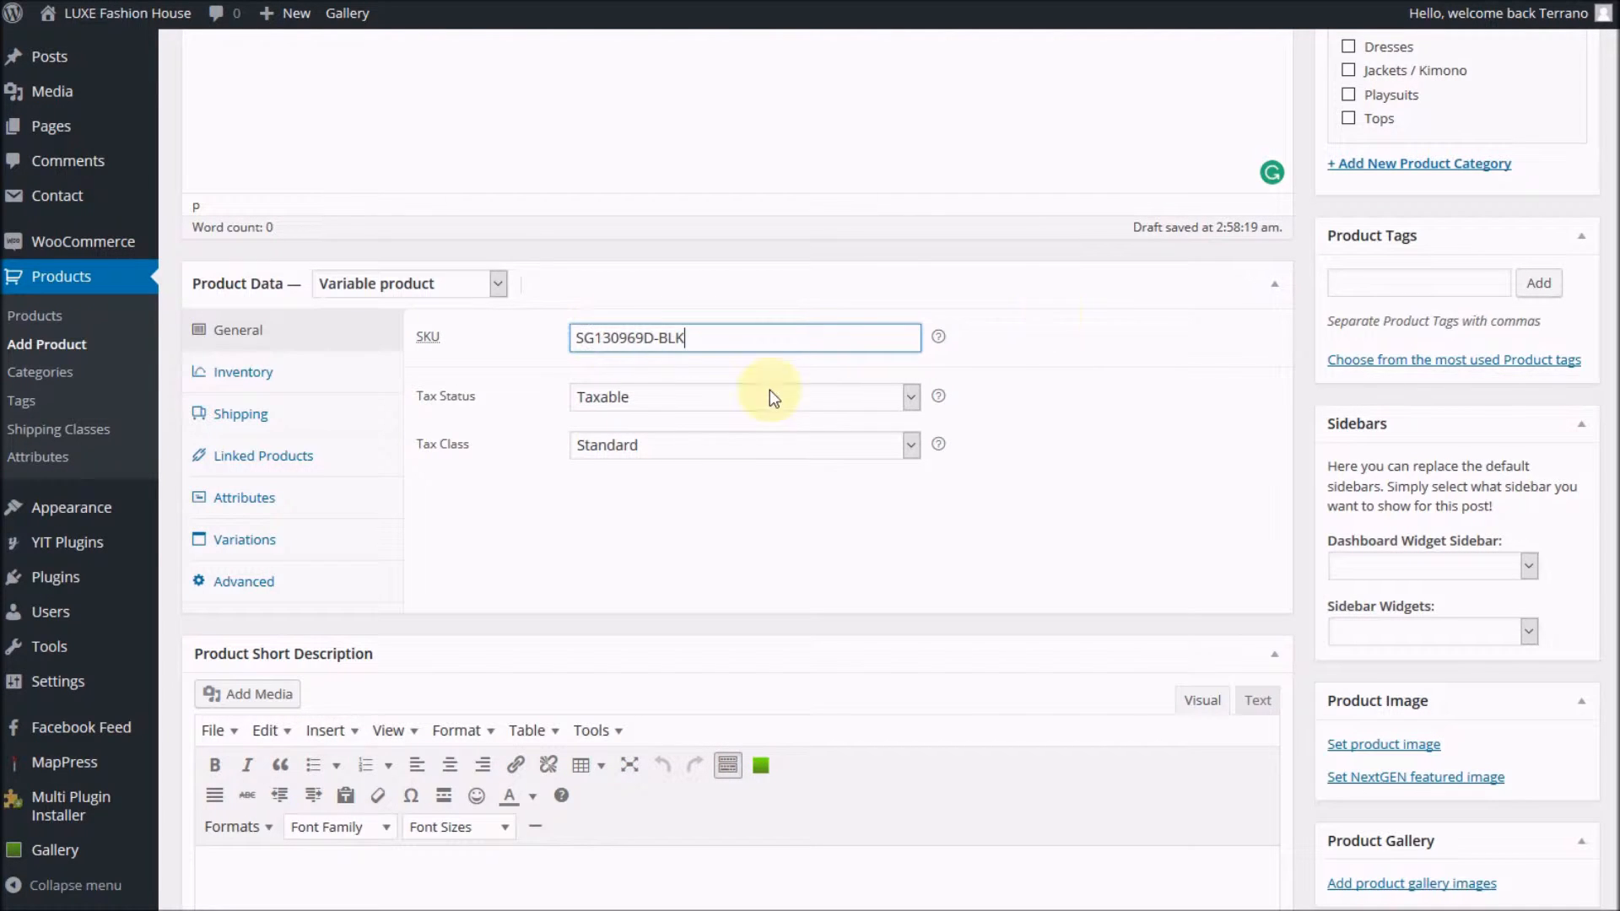
{"action": "left_click", "coordinate": [664, 393]}
{"action": "left_click", "coordinate": [654, 466]}
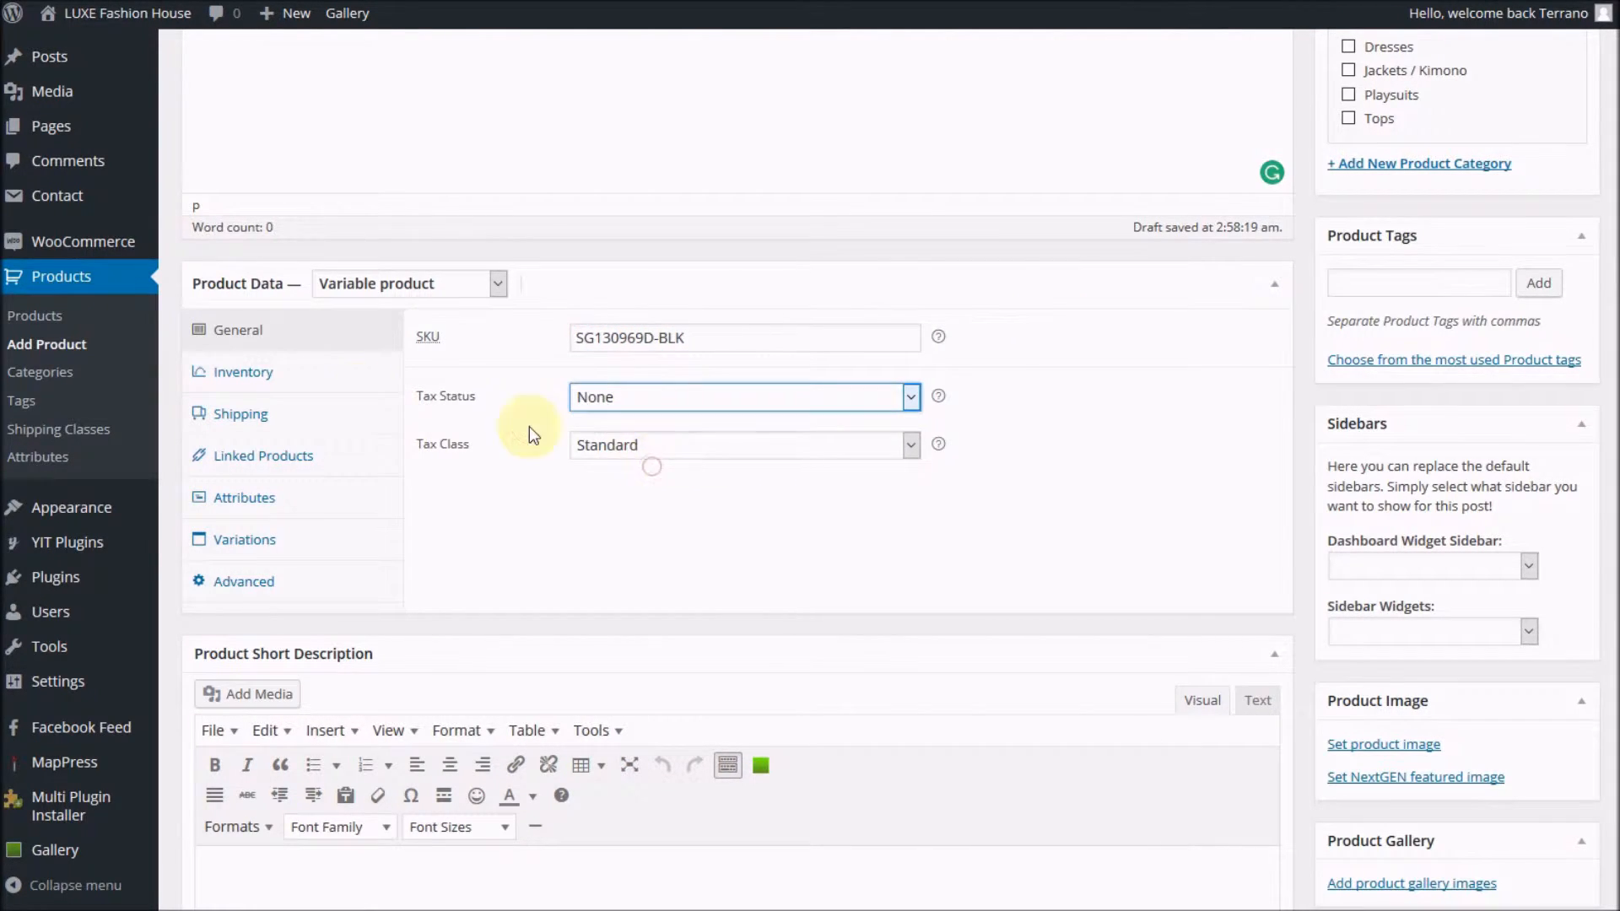
Set the product's shipping weight to .2 kg.
{"action": "left_click", "coordinate": [240, 378]}
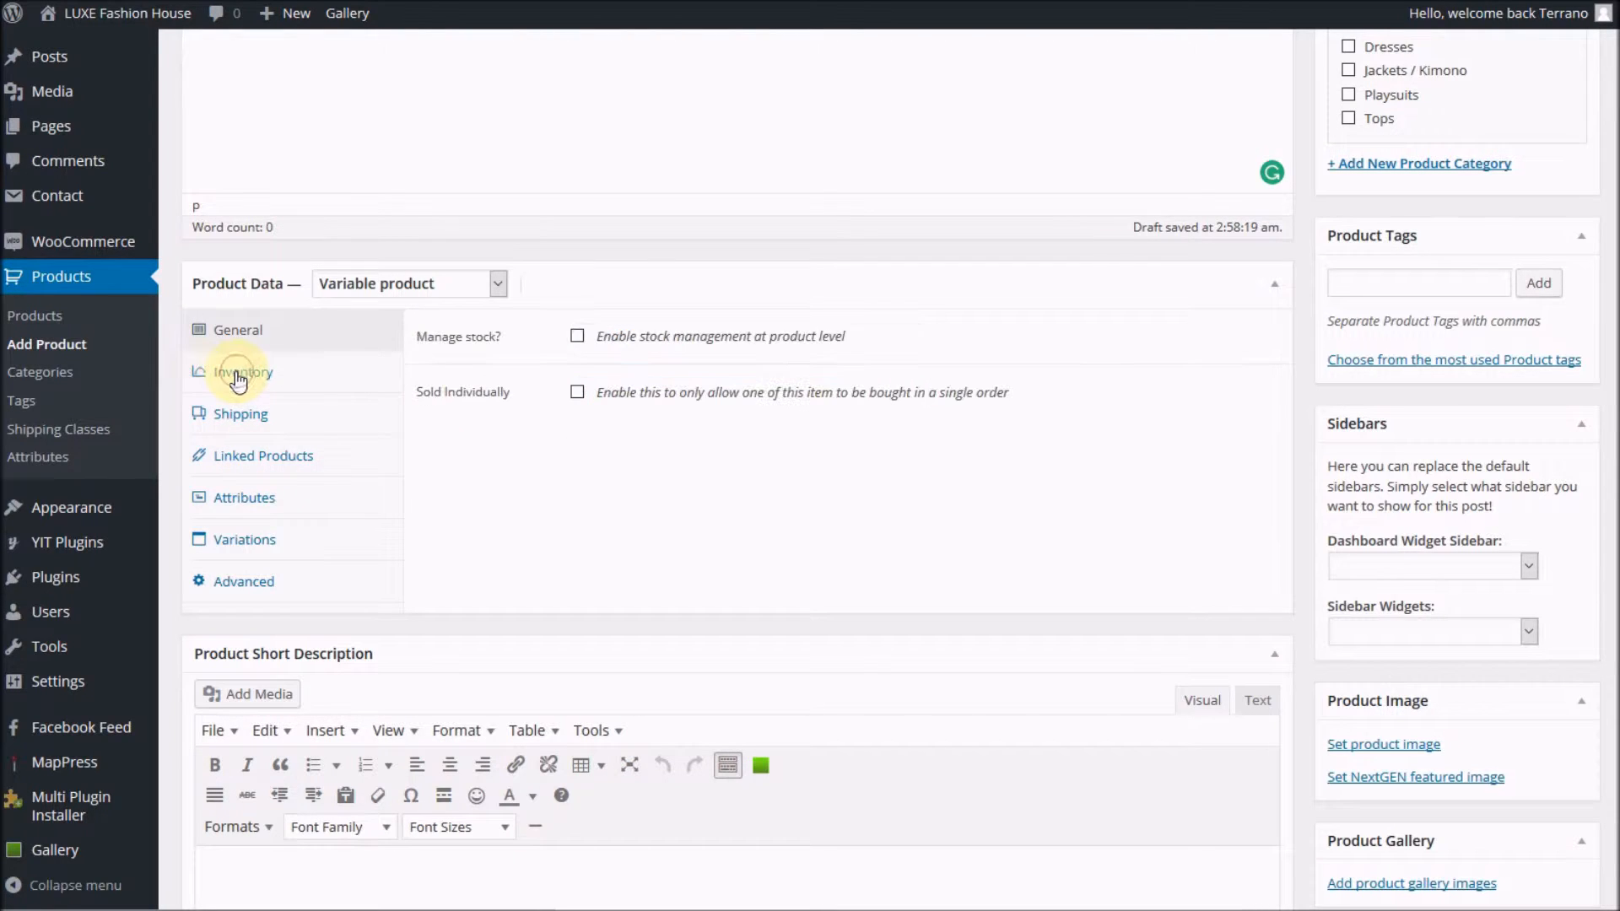
{"action": "left_click", "coordinate": [248, 421]}
{"action": "left_click", "coordinate": [663, 337]}
{"action": "type", "text": ".2"}
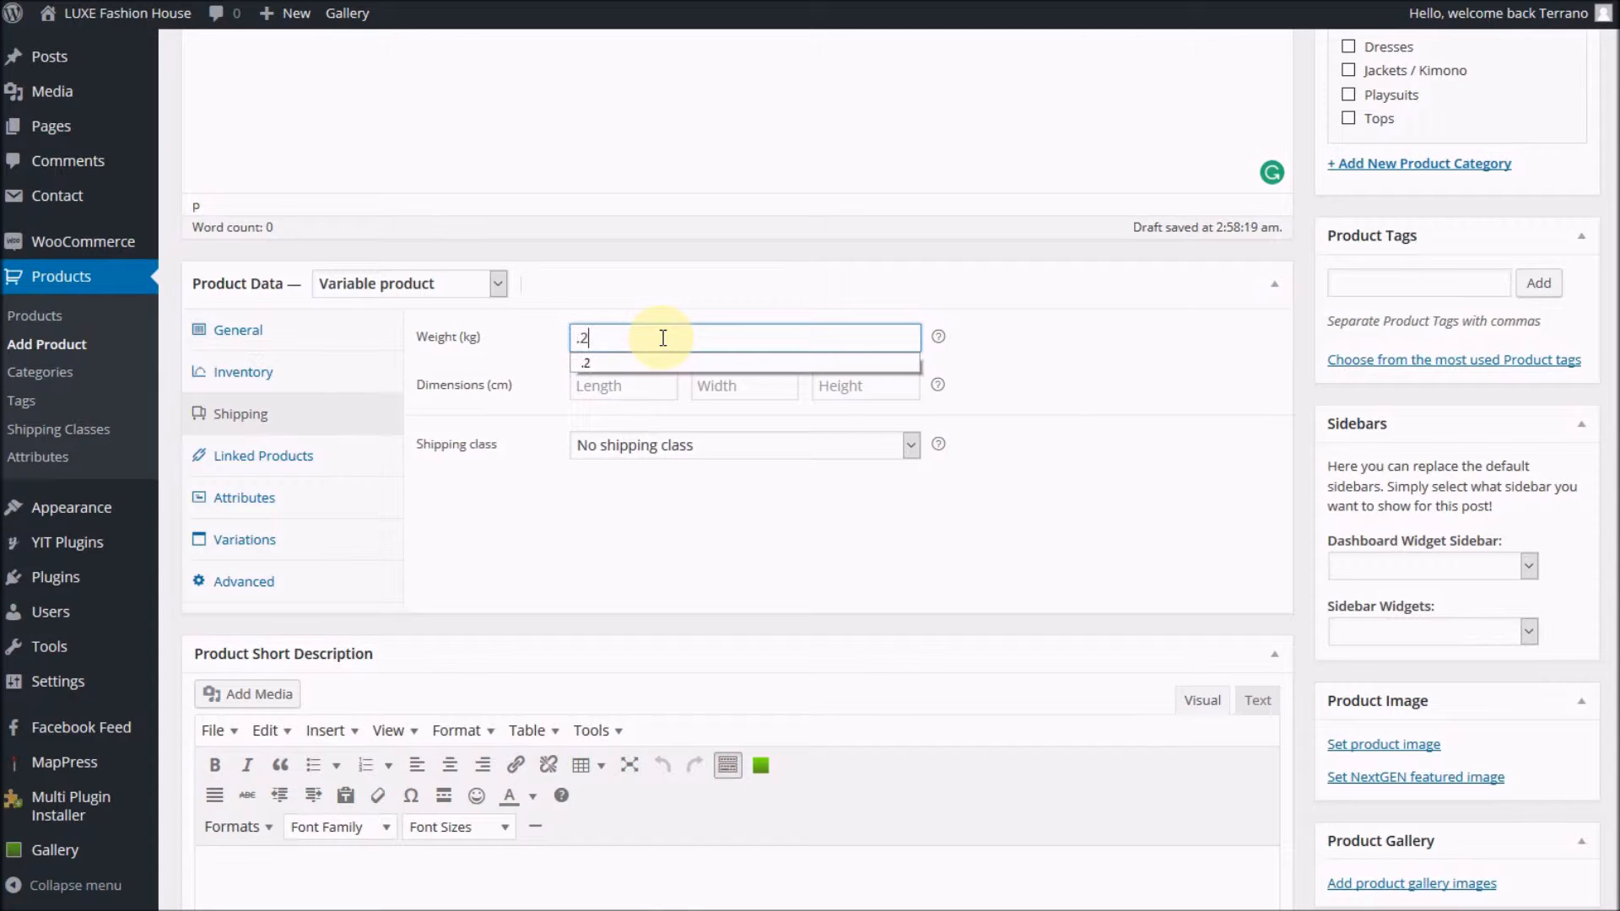
Add the existing Sizes attribute to the product.
{"action": "left_click", "coordinate": [249, 498]}
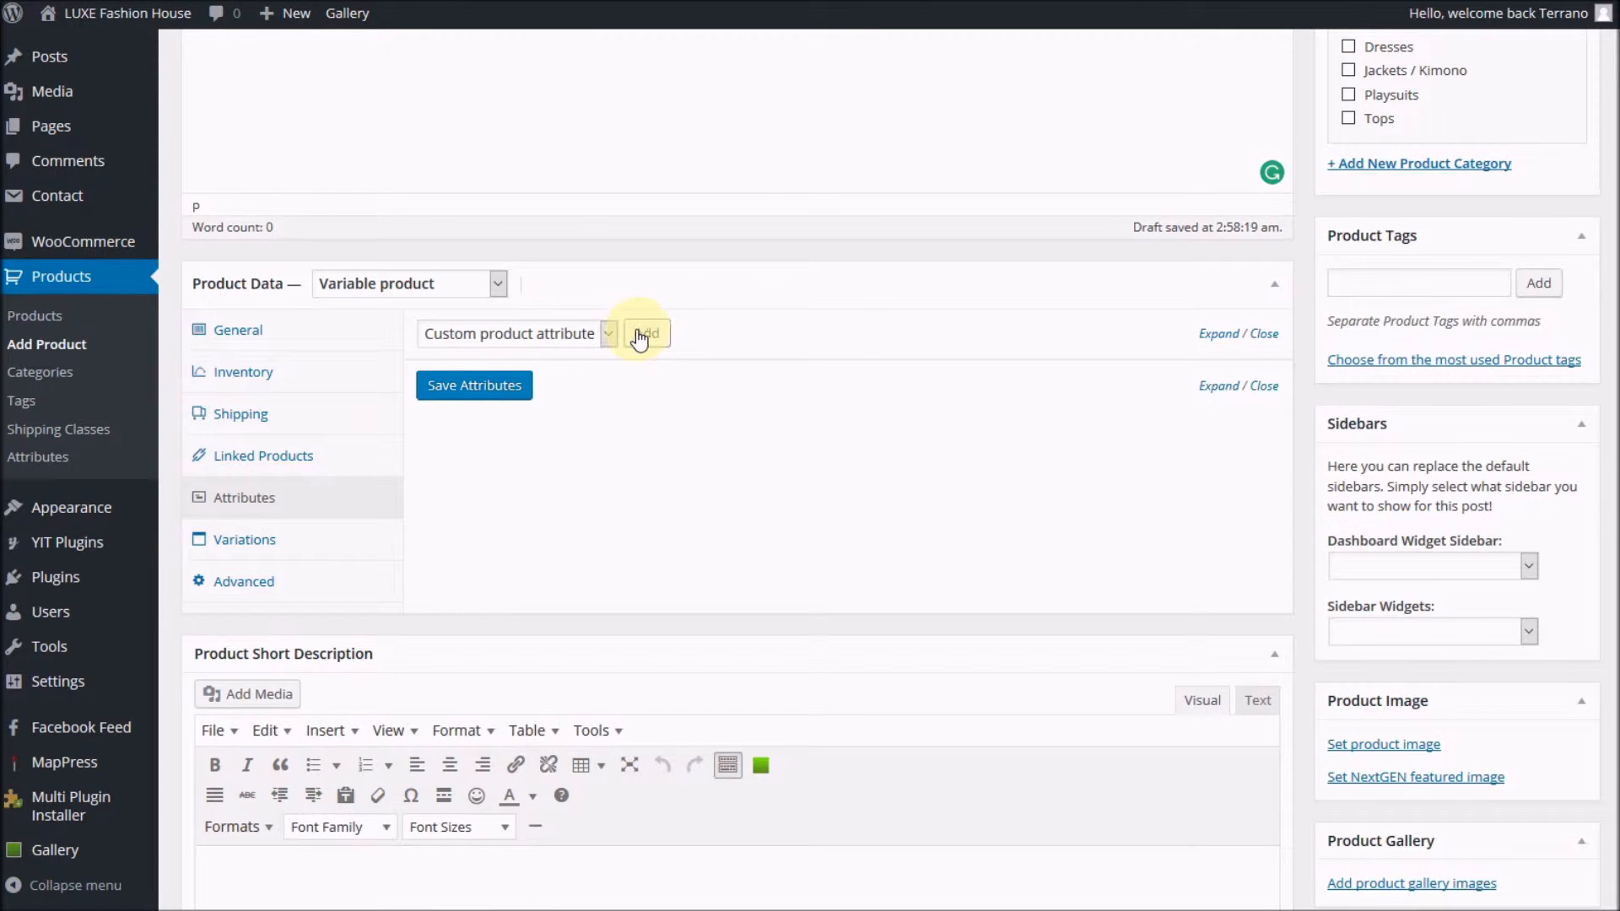
{"action": "left_click", "coordinate": [606, 333]}
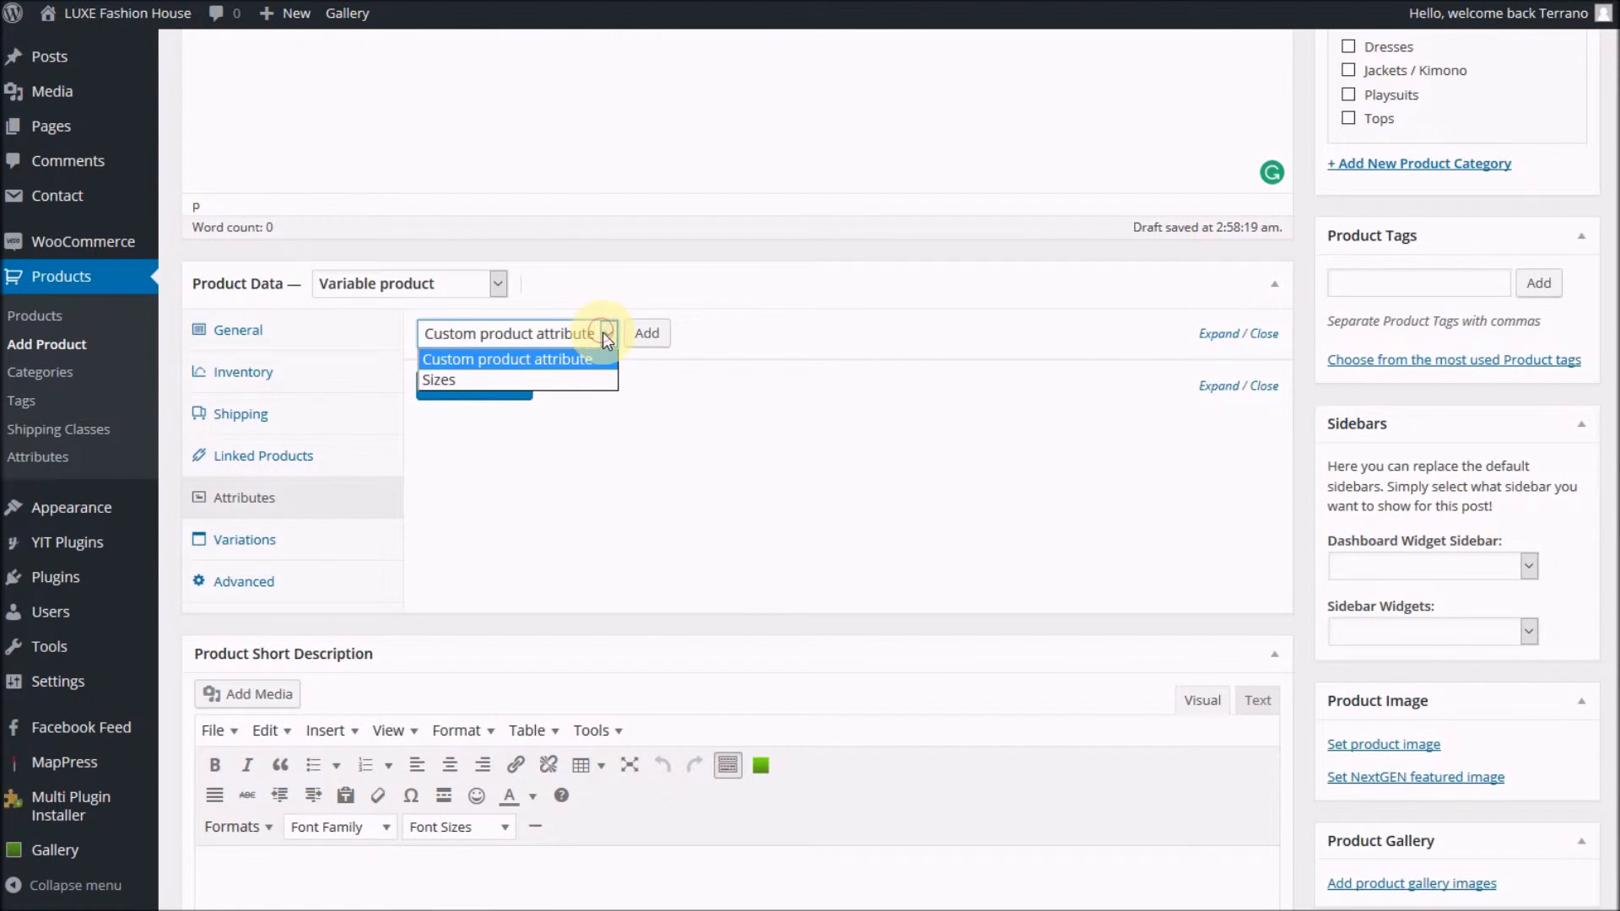
{"action": "left_click", "coordinate": [589, 381]}
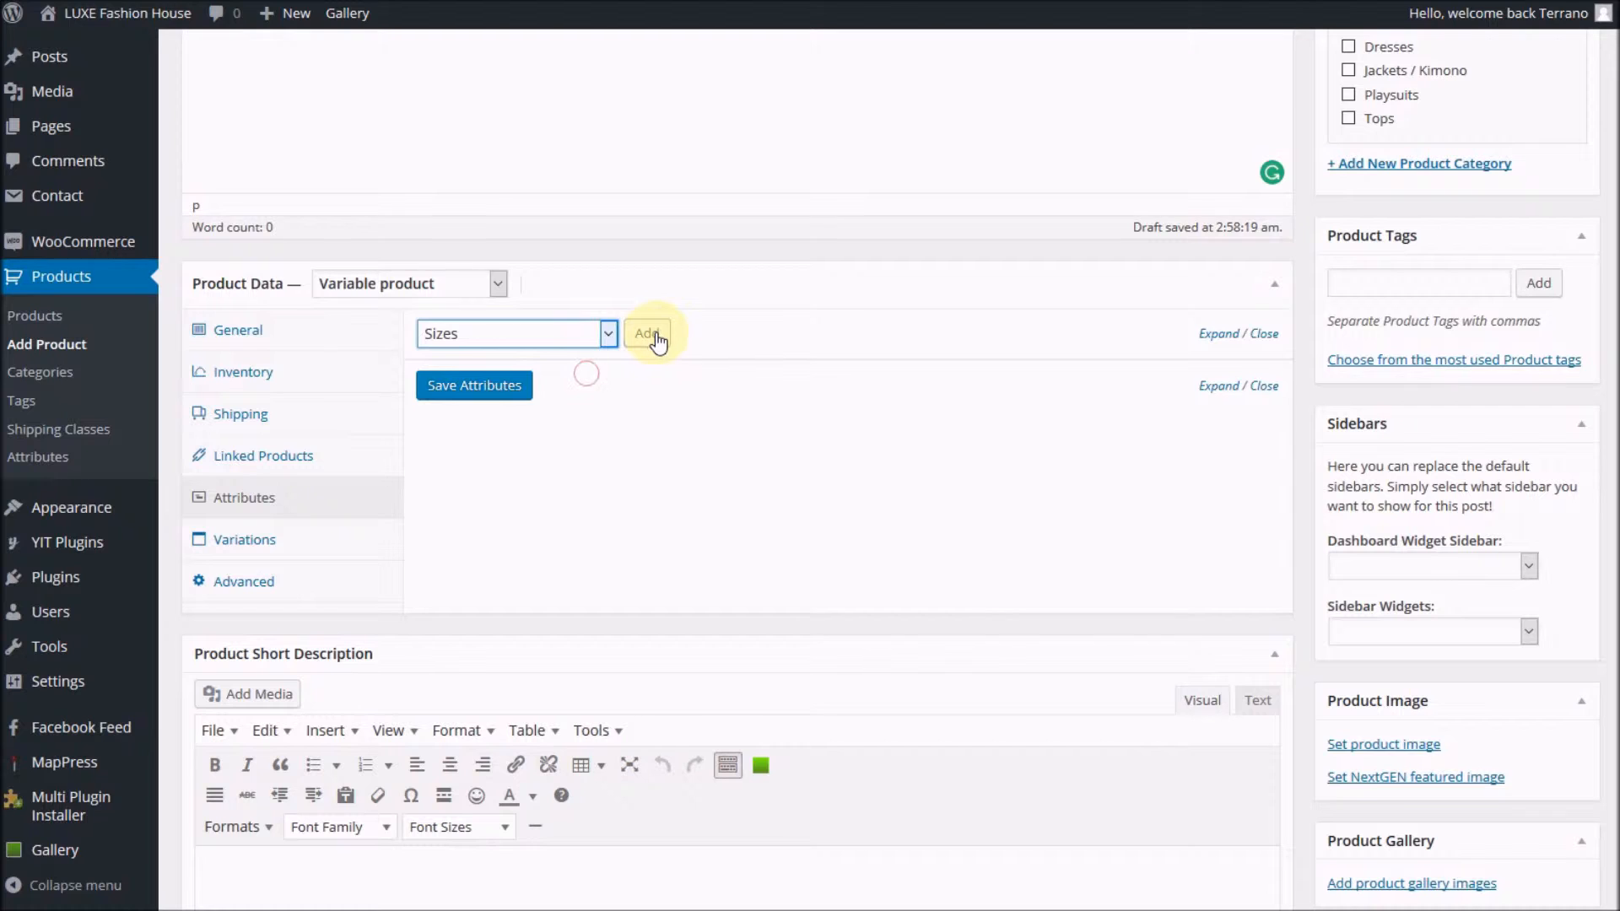
{"action": "left_click", "coordinate": [657, 340]}
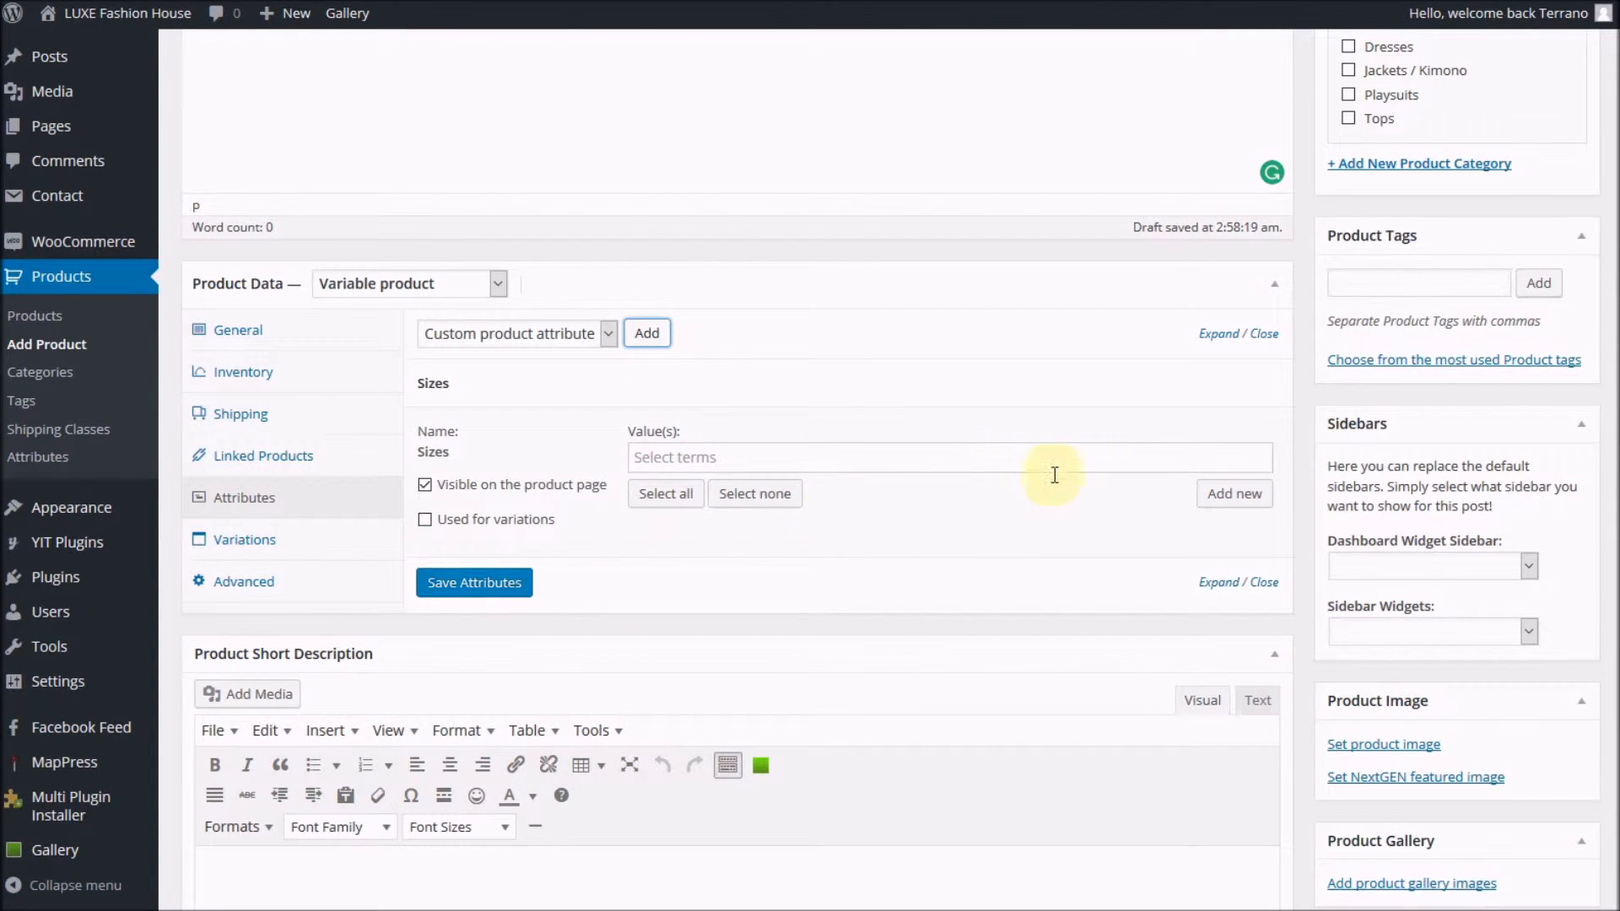
Give the Sizes attribute the values Size 8, 10, 12 and 14, enable it for variations, and save the attributes.
{"action": "left_click", "coordinate": [666, 497]}
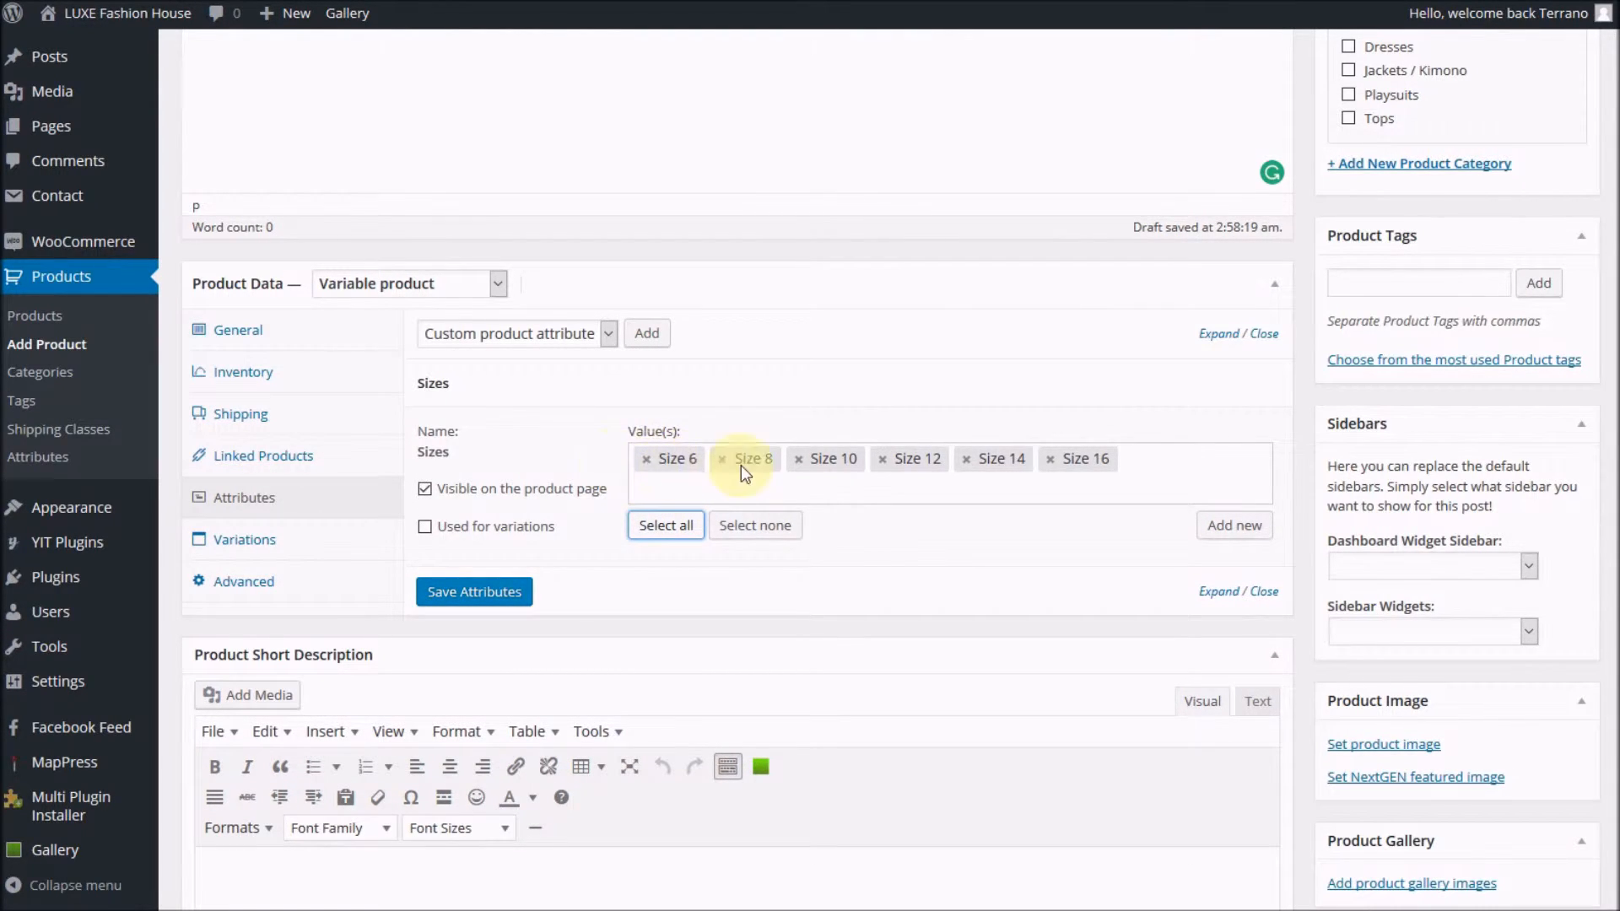
{"action": "left_click", "coordinate": [646, 459]}
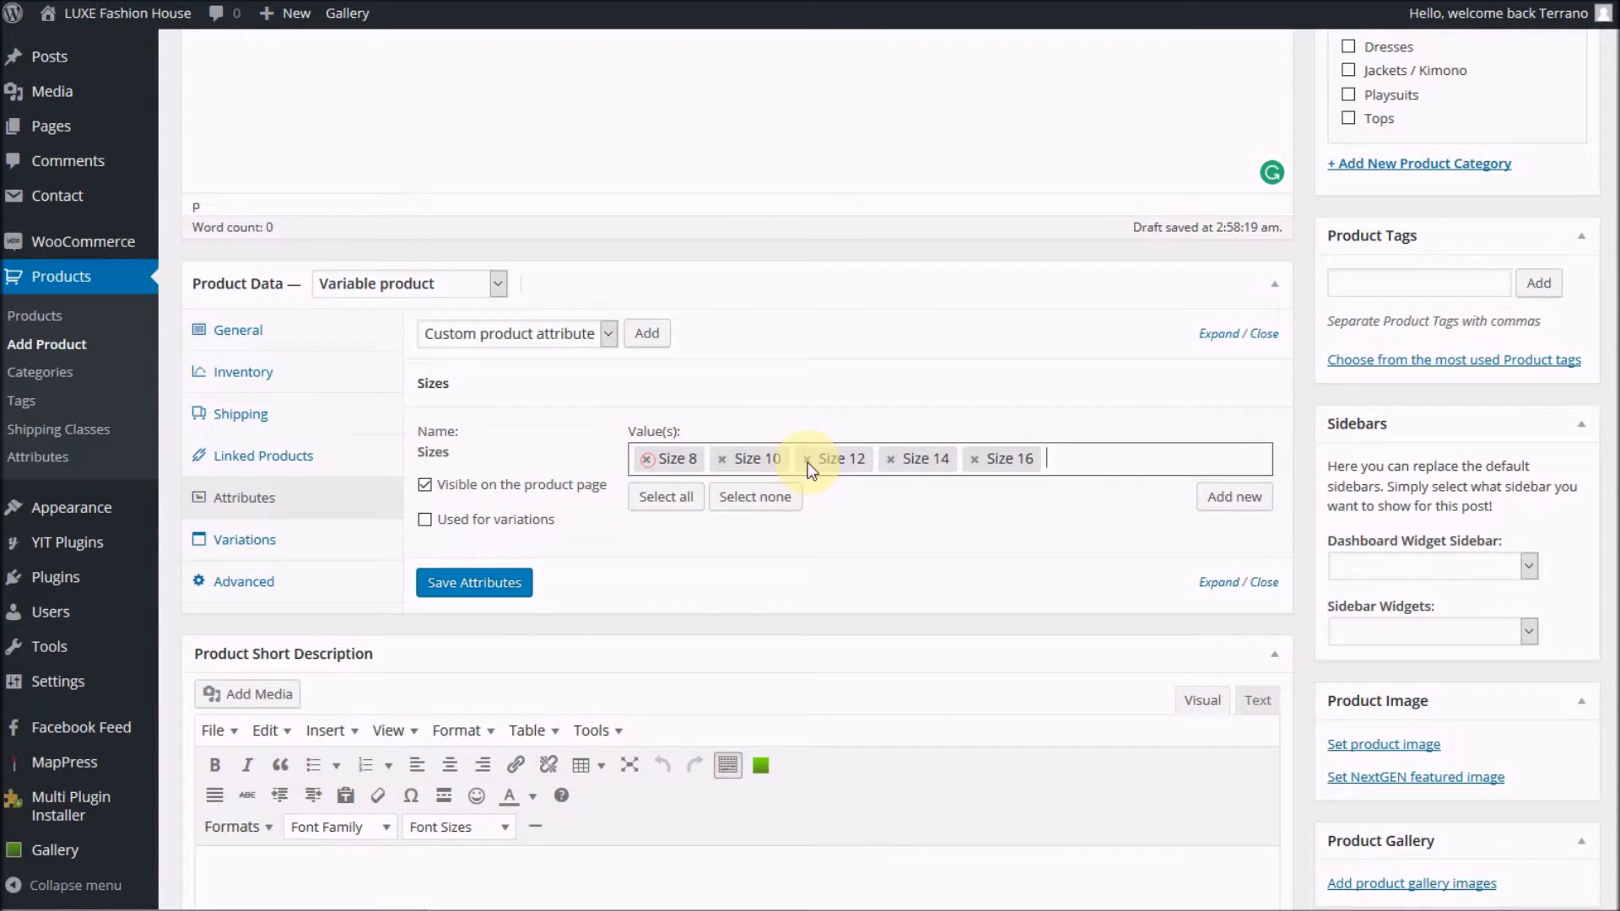
{"action": "left_click", "coordinate": [974, 459]}
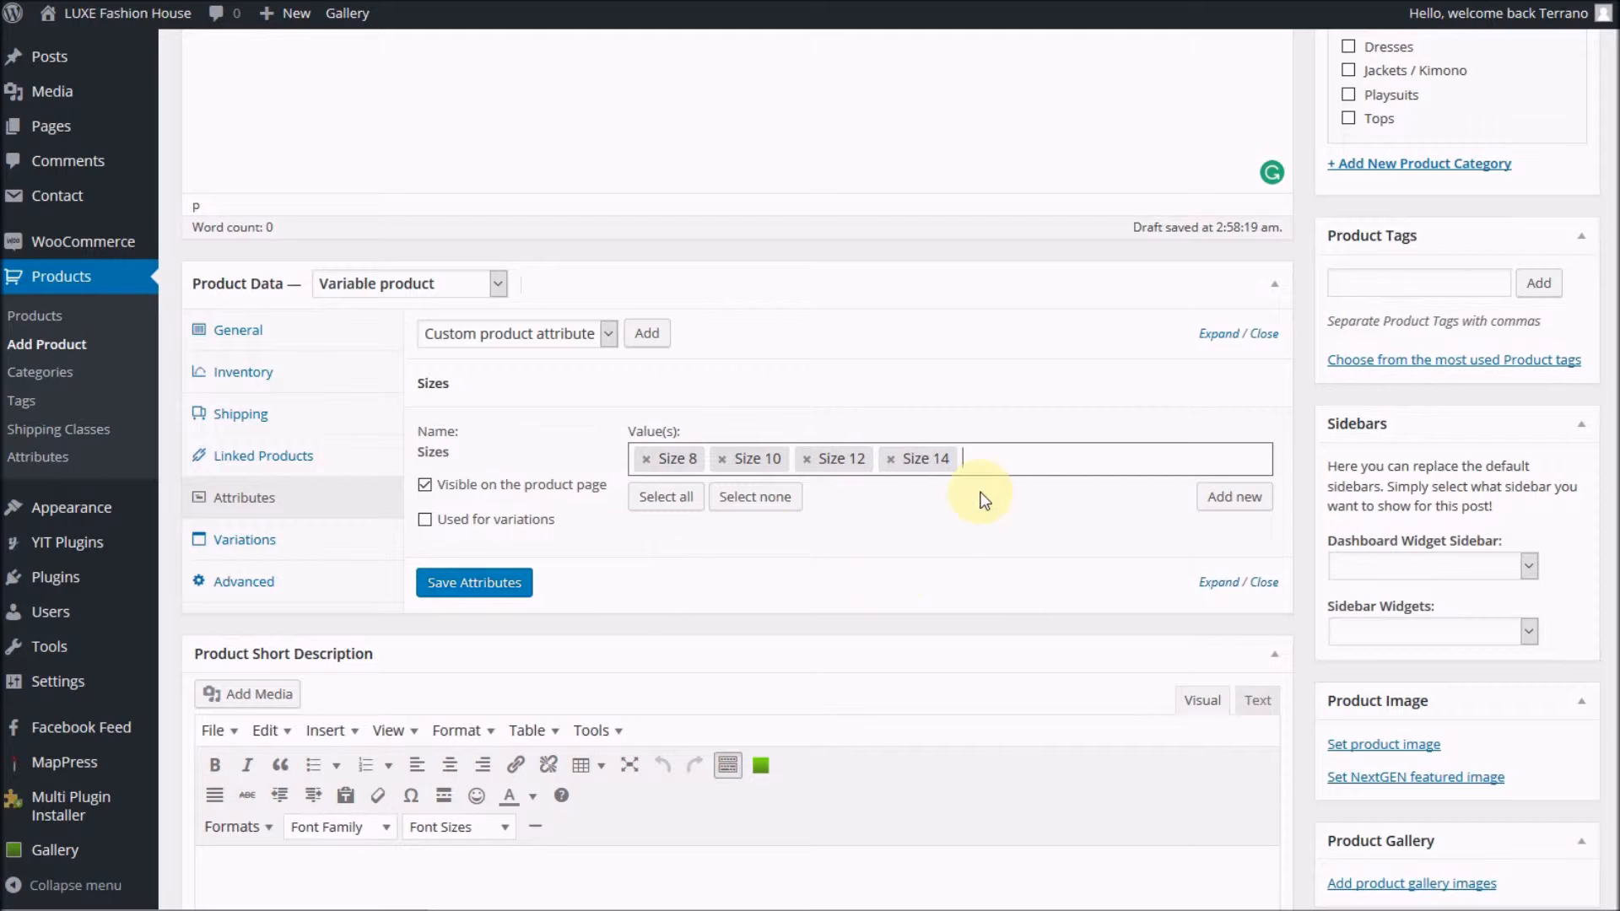
{"action": "left_click", "coordinate": [425, 519]}
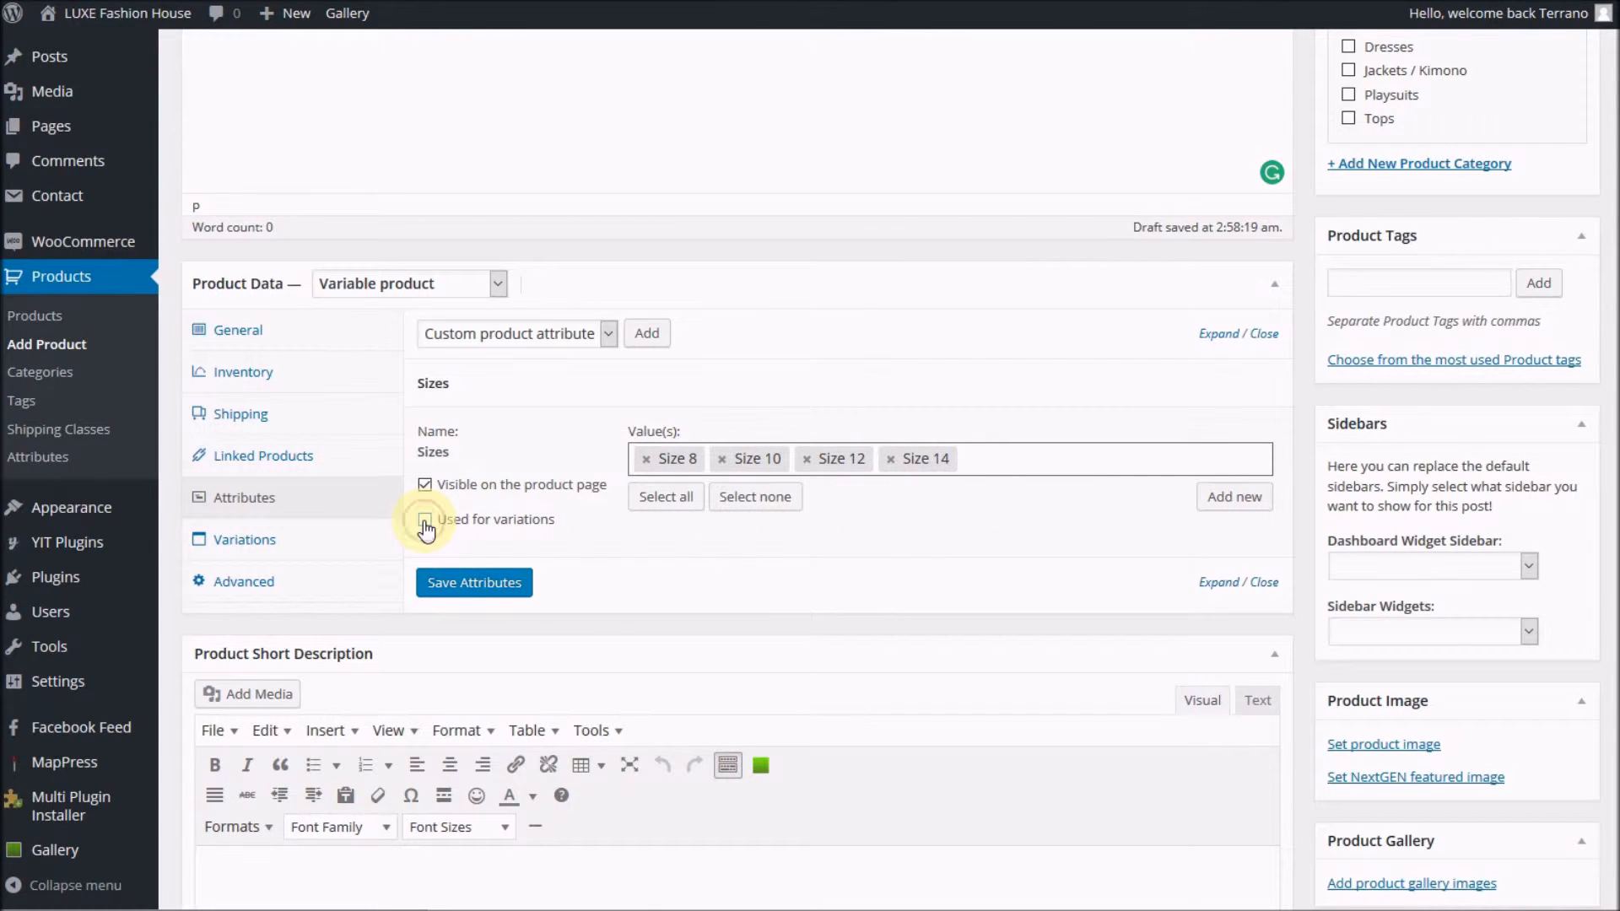
{"action": "left_click", "coordinate": [499, 588]}
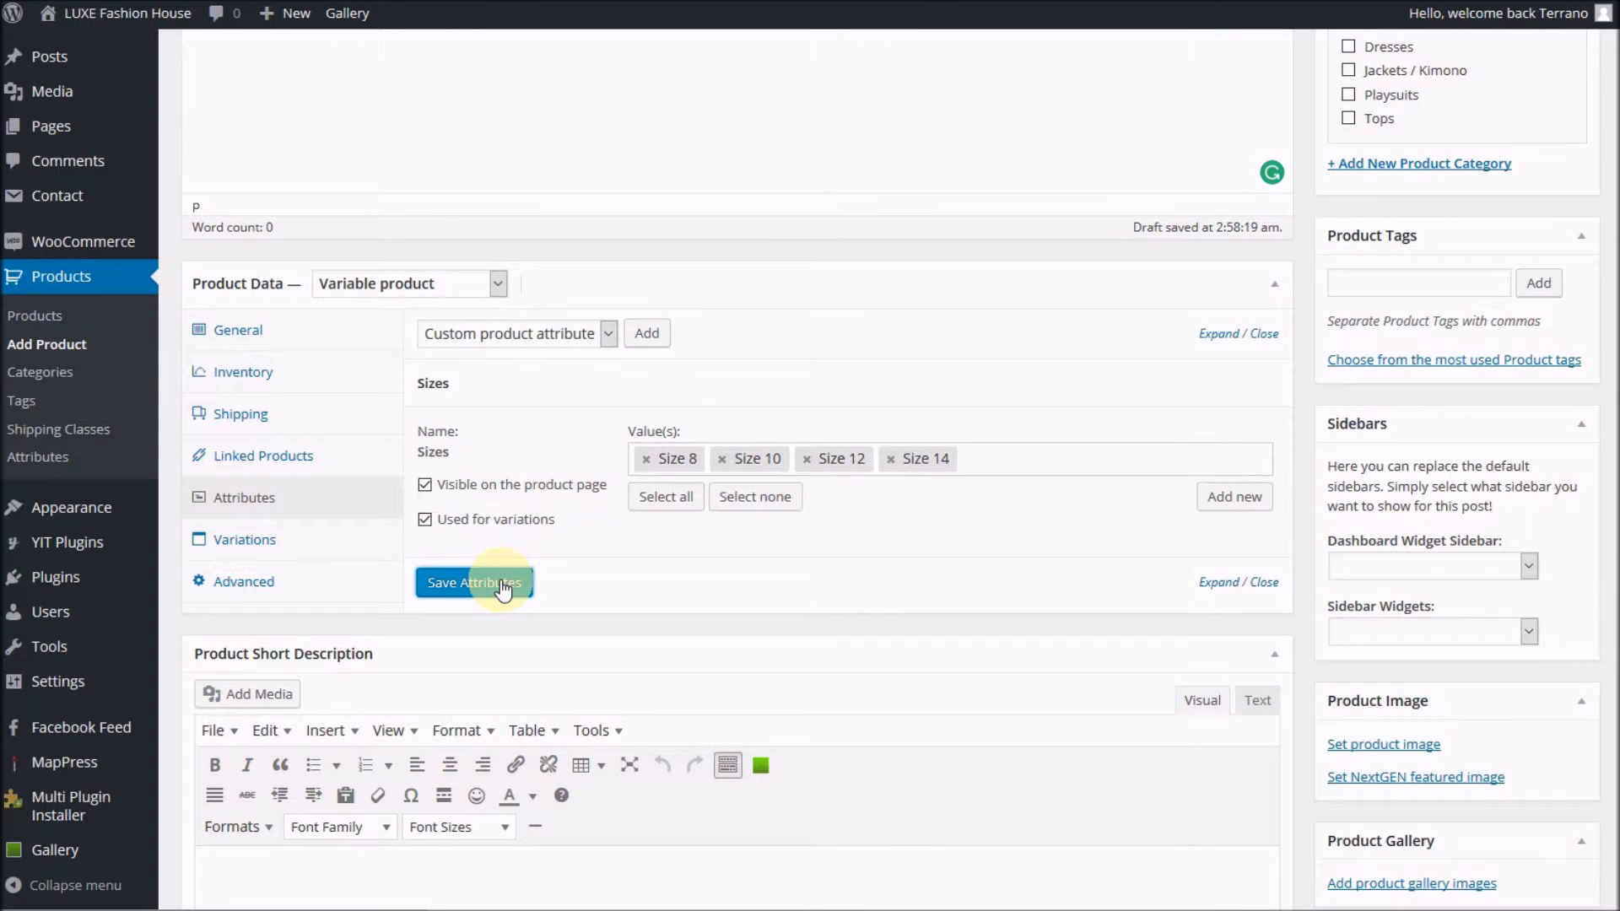
Add one variation that applies to any size, set its regular price to $69, and save the variation changes.
{"action": "left_click", "coordinate": [237, 546]}
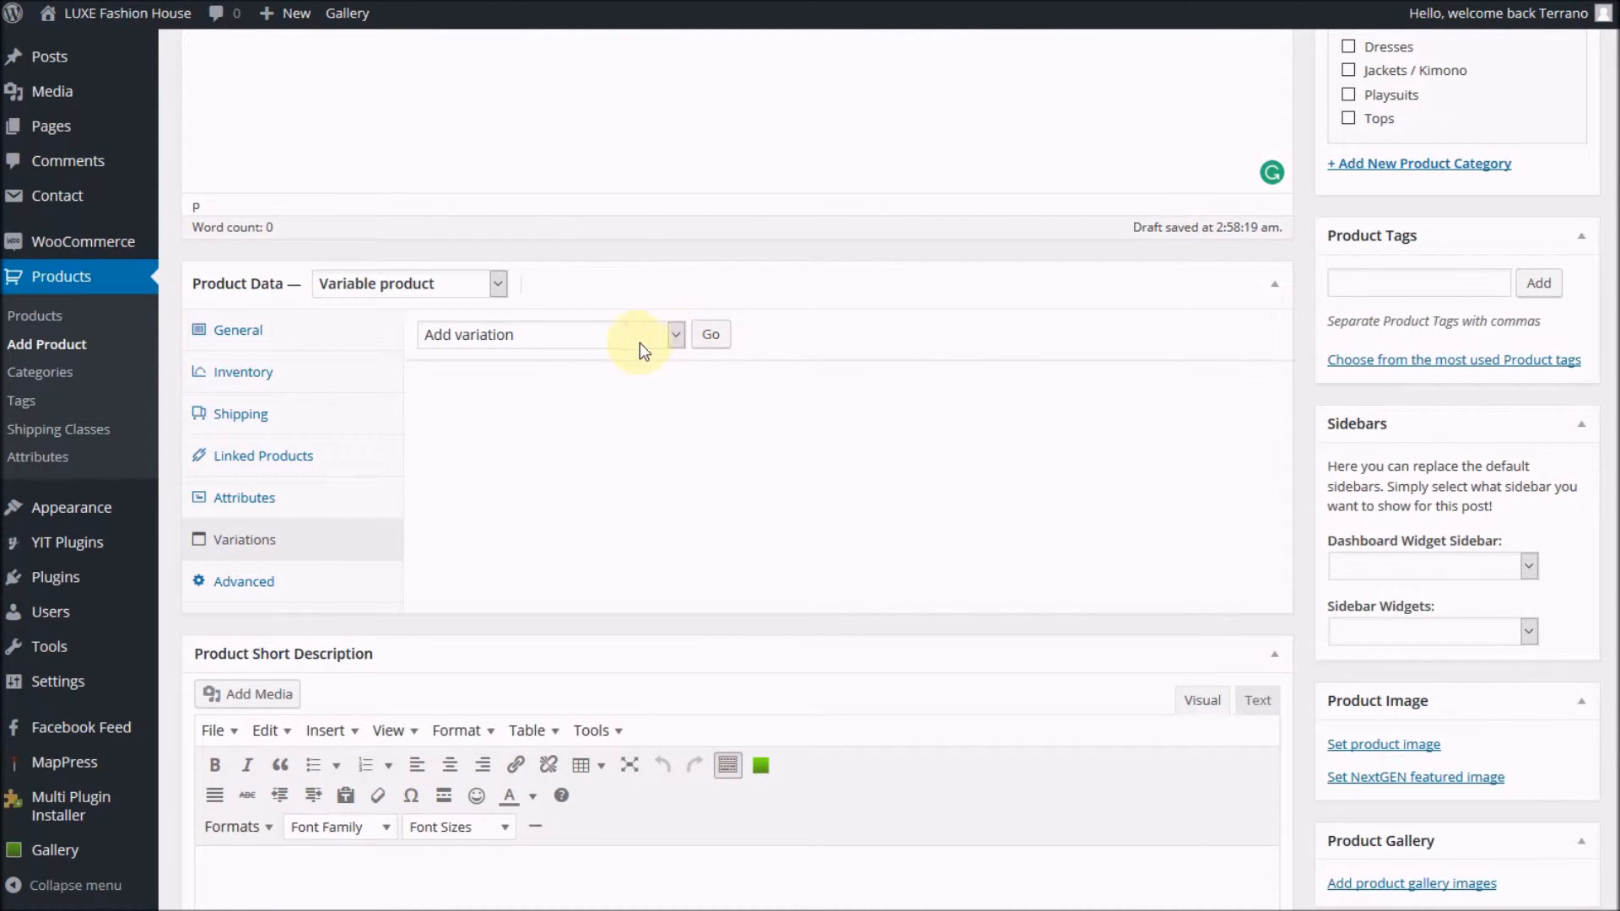
{"action": "left_click", "coordinate": [713, 336]}
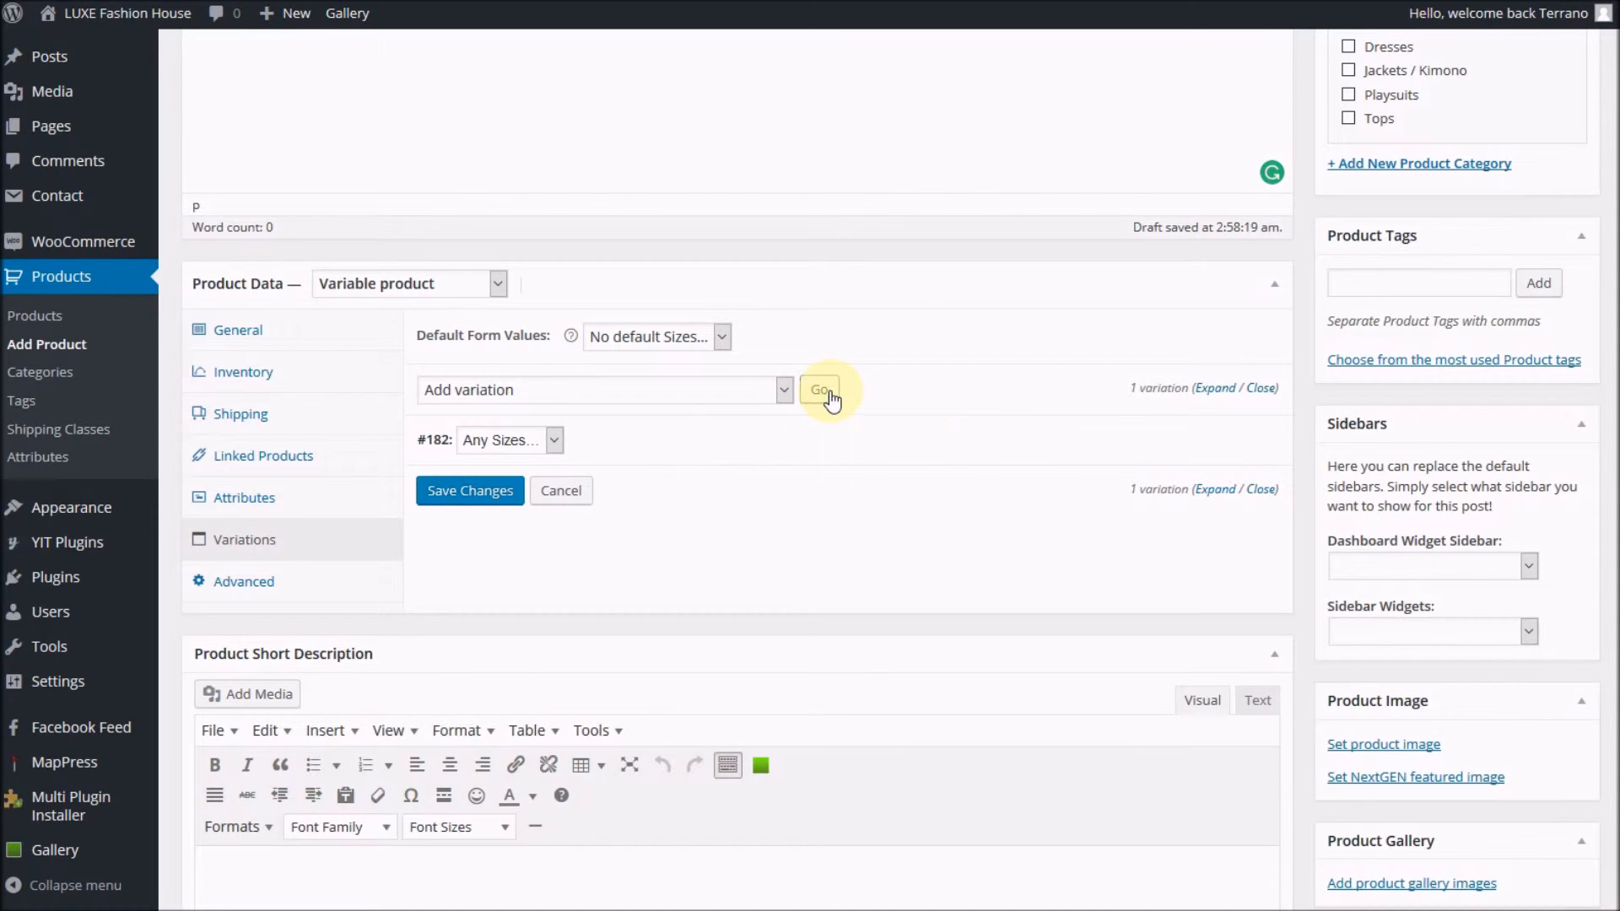
{"action": "left_click", "coordinate": [555, 441]}
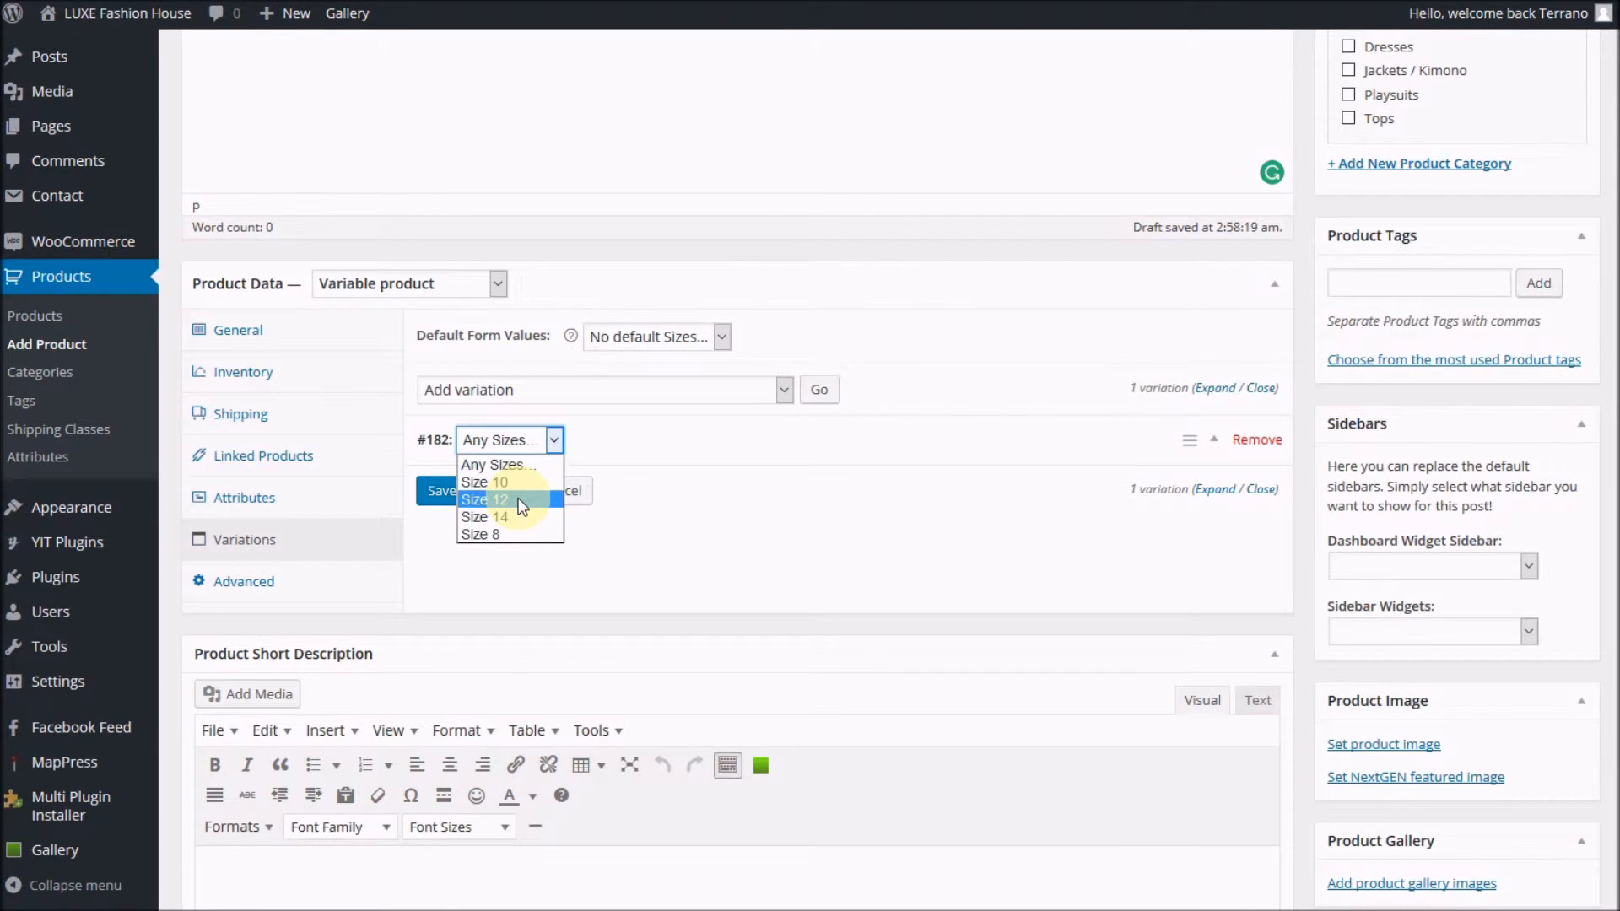
{"action": "left_click", "coordinate": [590, 435]}
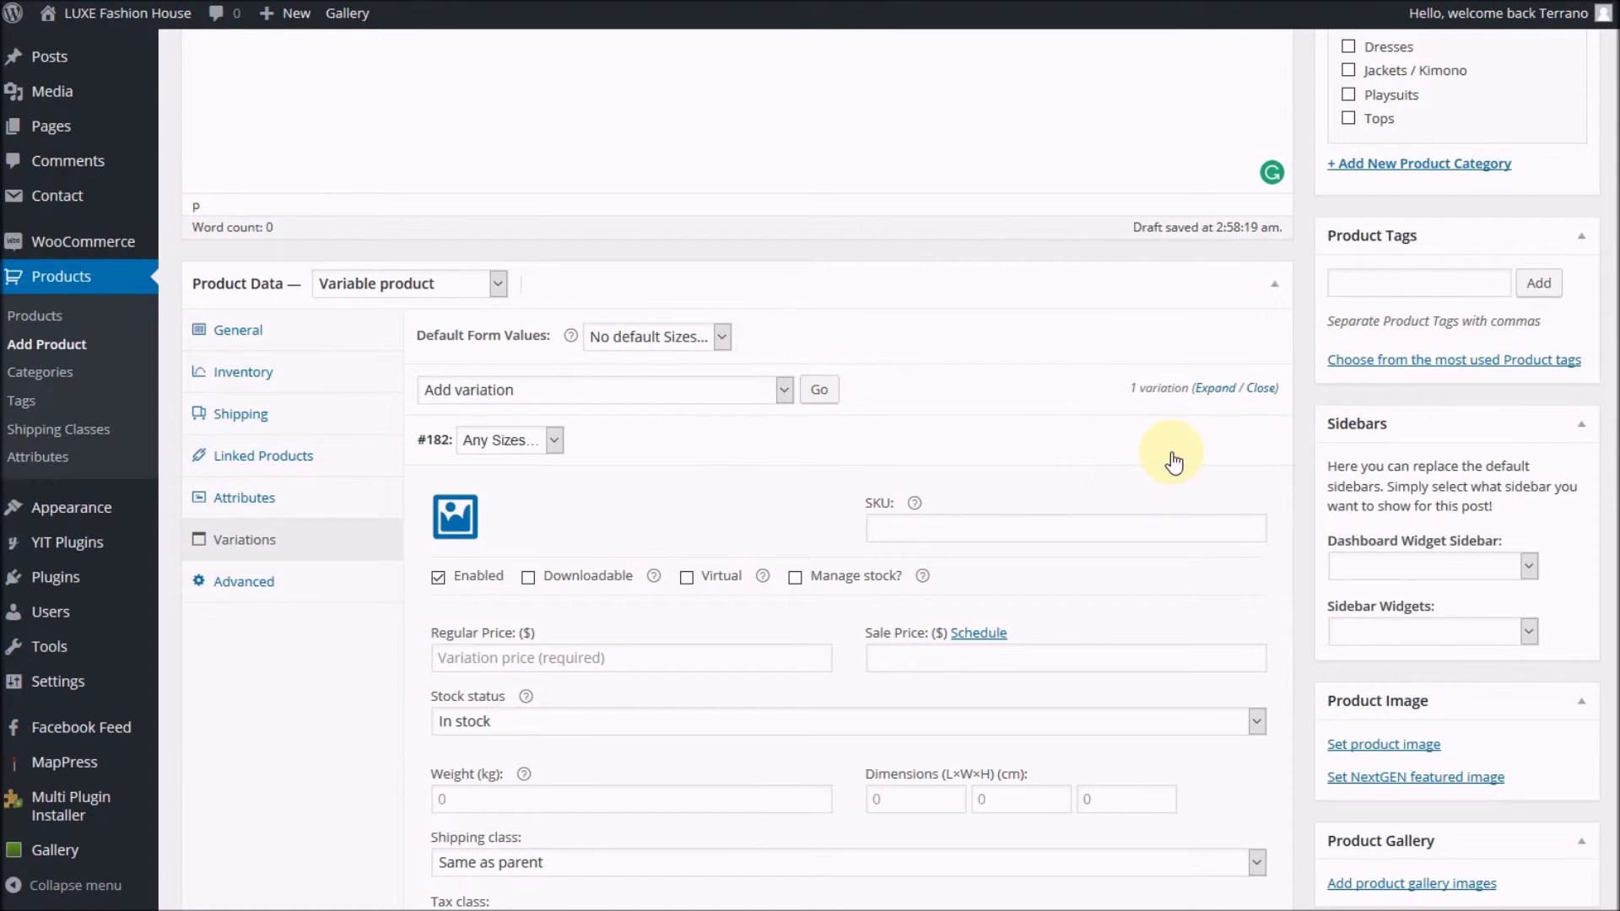
{"action": "scroll", "coordinate": [951, 539], "scroll_direction": "down", "scroll_amount": 3}
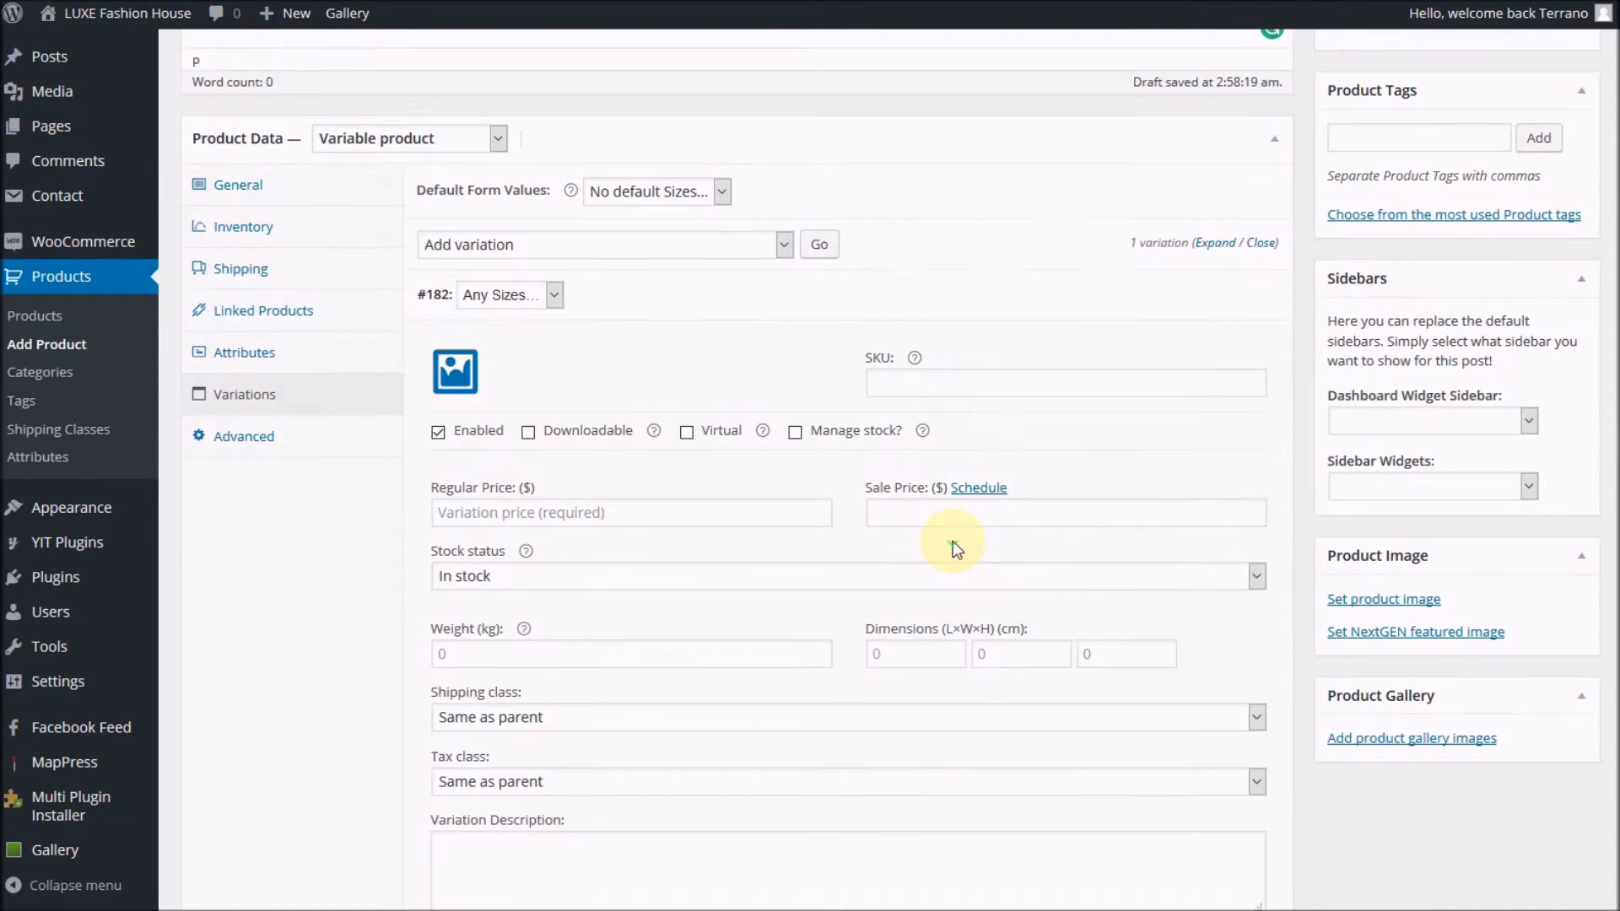
{"action": "left_click", "coordinate": [607, 424]}
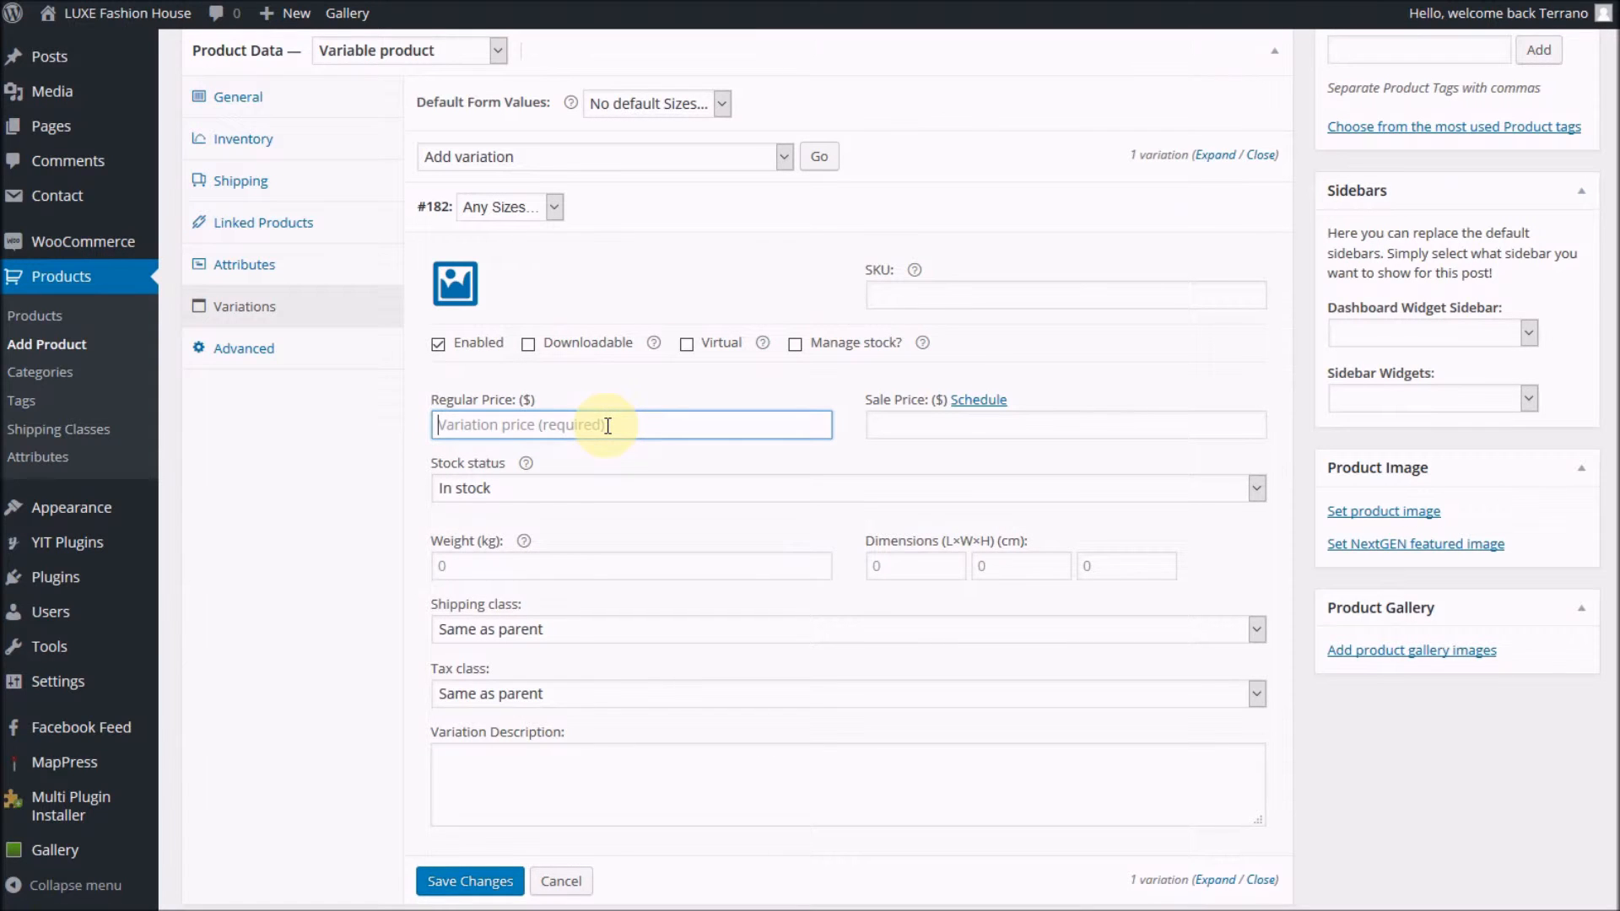
{"action": "type", "text": "69"}
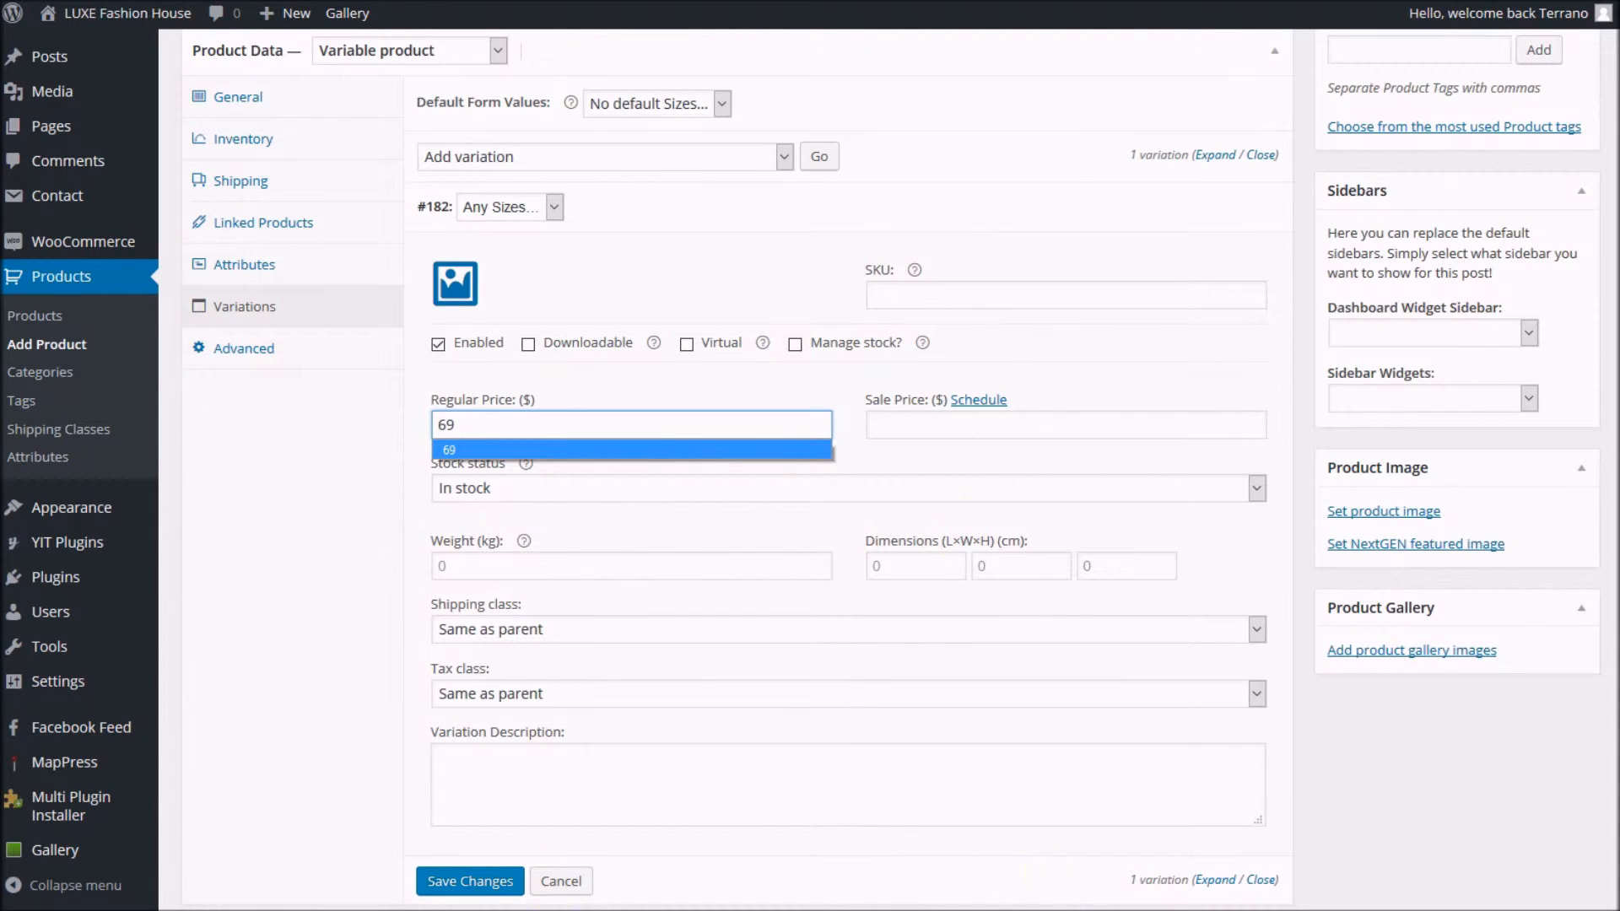
{"action": "left_click", "coordinate": [469, 882]}
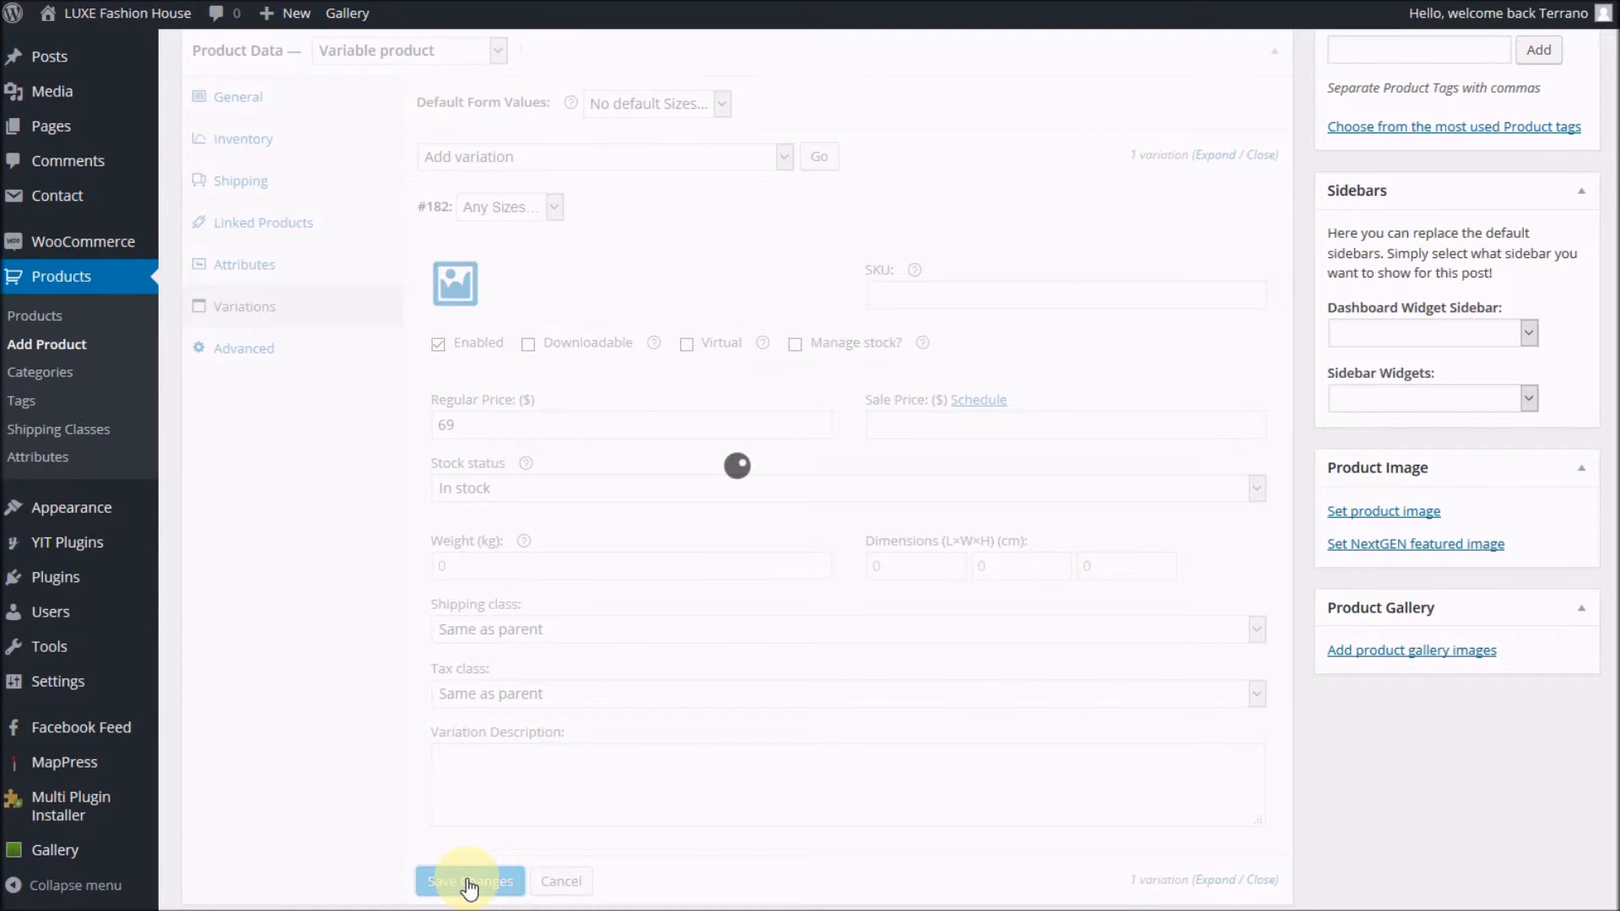
Assign the product to the Dresses category.
{"action": "scroll", "coordinate": [1434, 655], "scroll_direction": "up", "scroll_amount": 5}
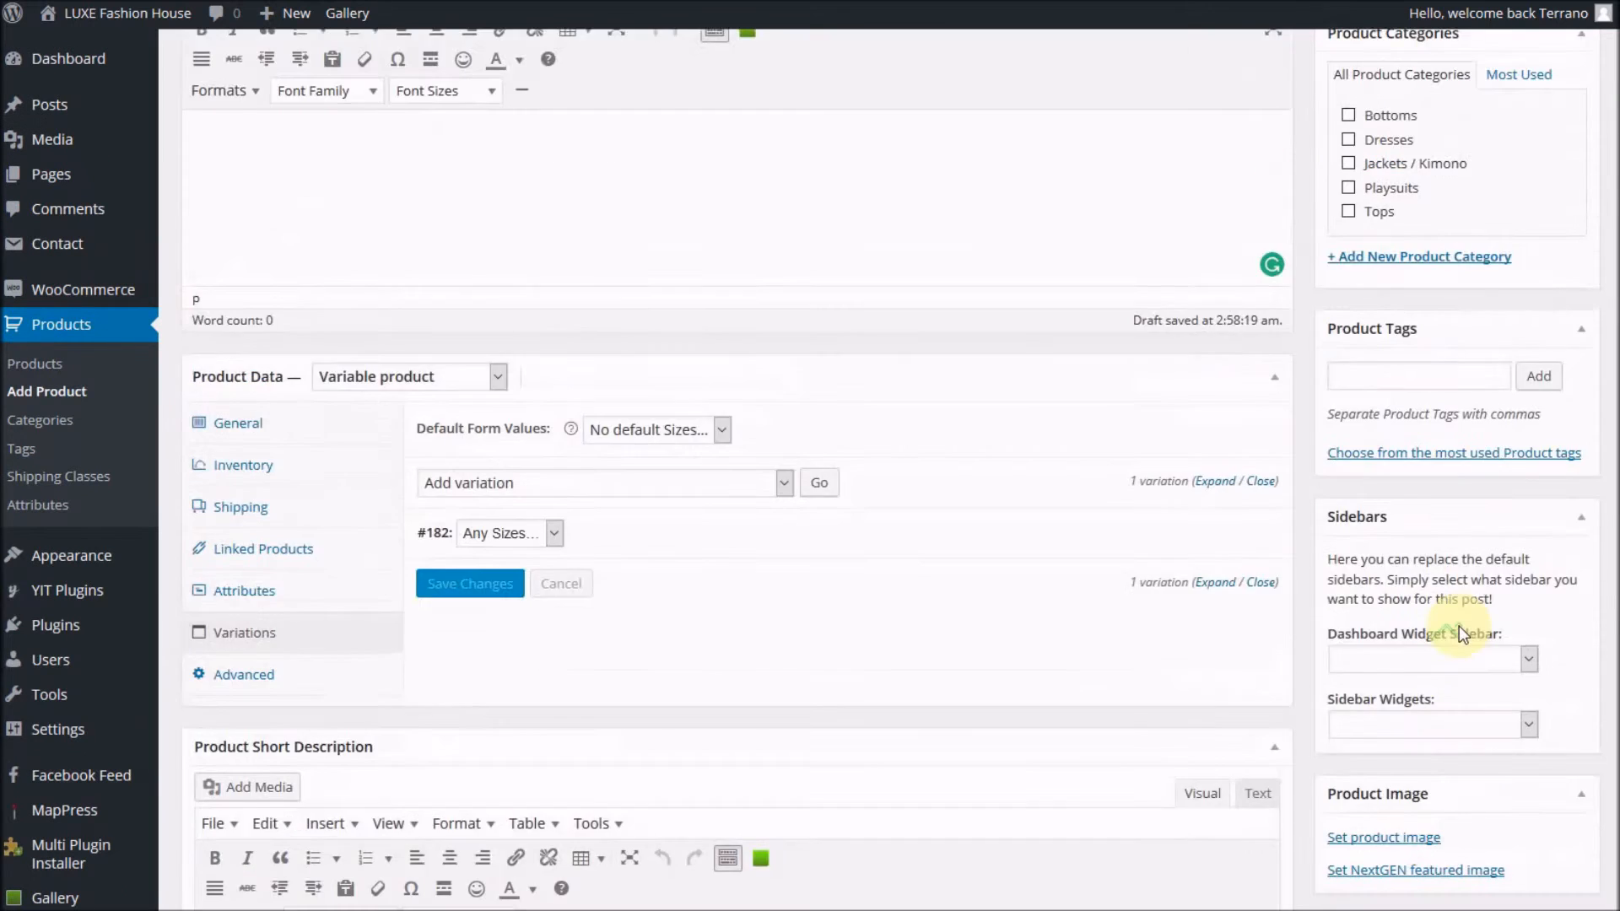
{"action": "scroll", "coordinate": [1510, 464], "scroll_direction": "up", "scroll_amount": 3}
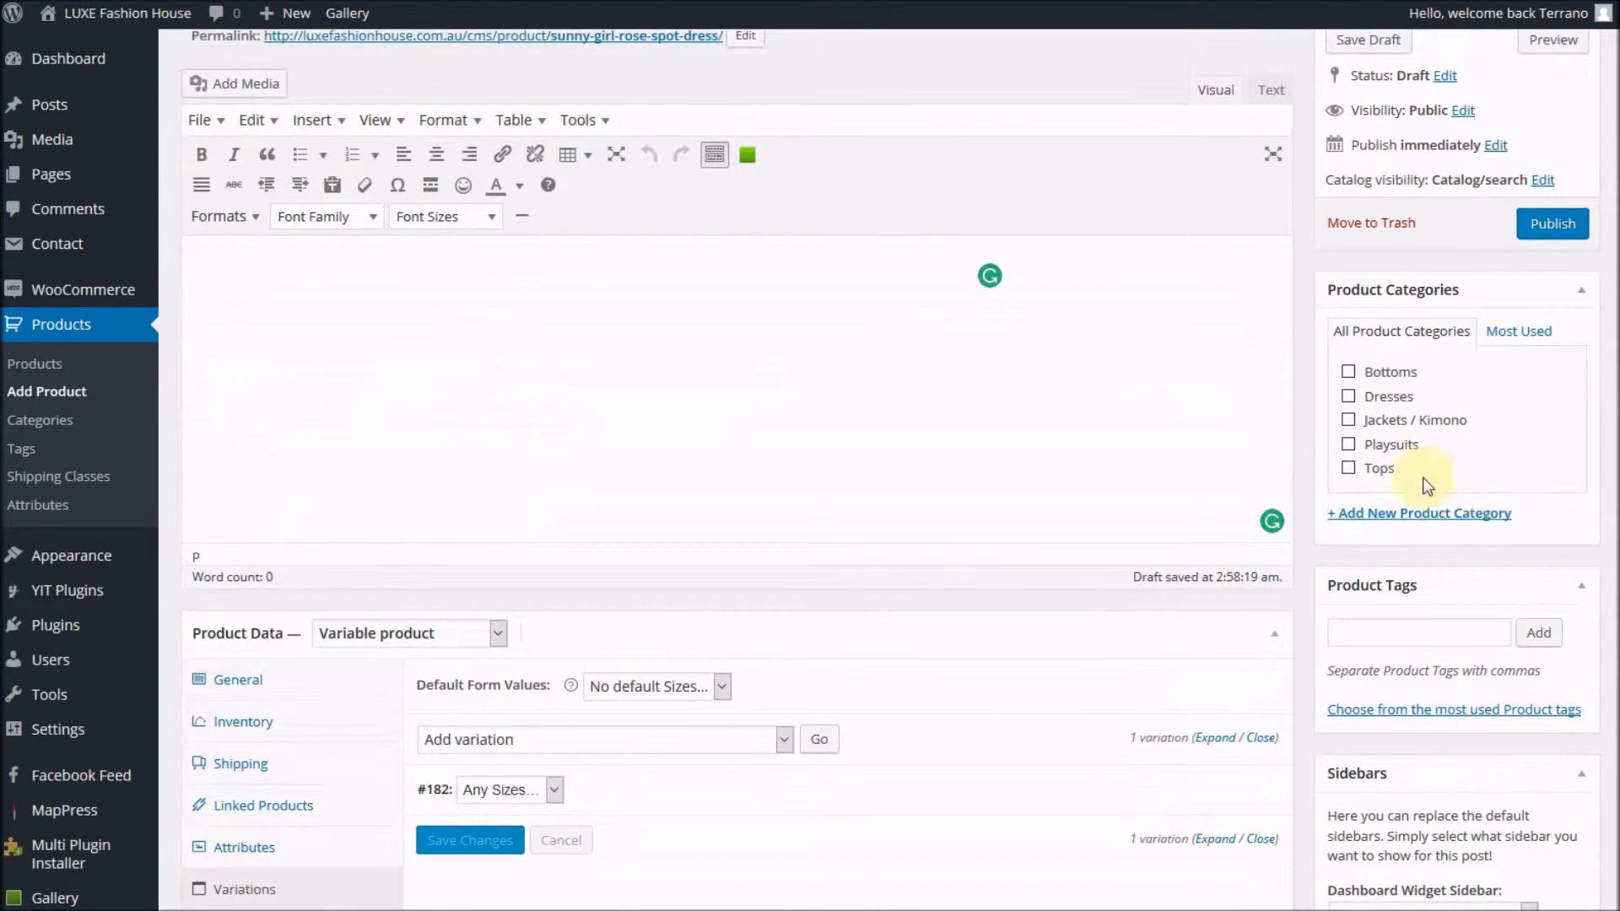
{"action": "left_click", "coordinate": [1349, 398]}
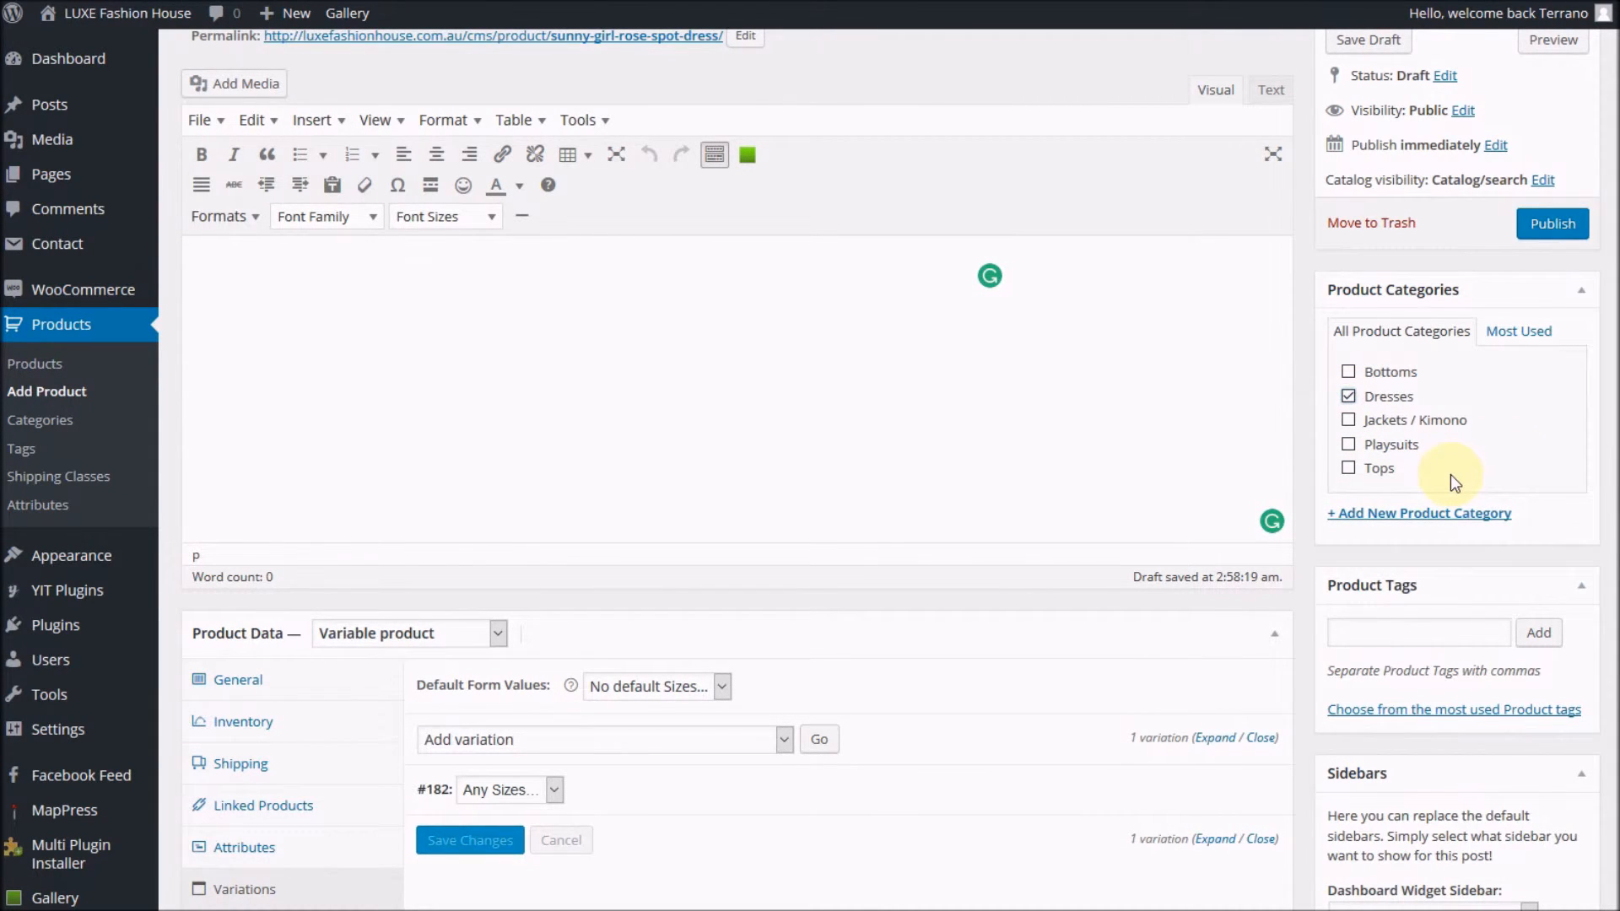
{"action": "scroll", "coordinate": [1450, 474], "scroll_direction": "down", "scroll_amount": 7}
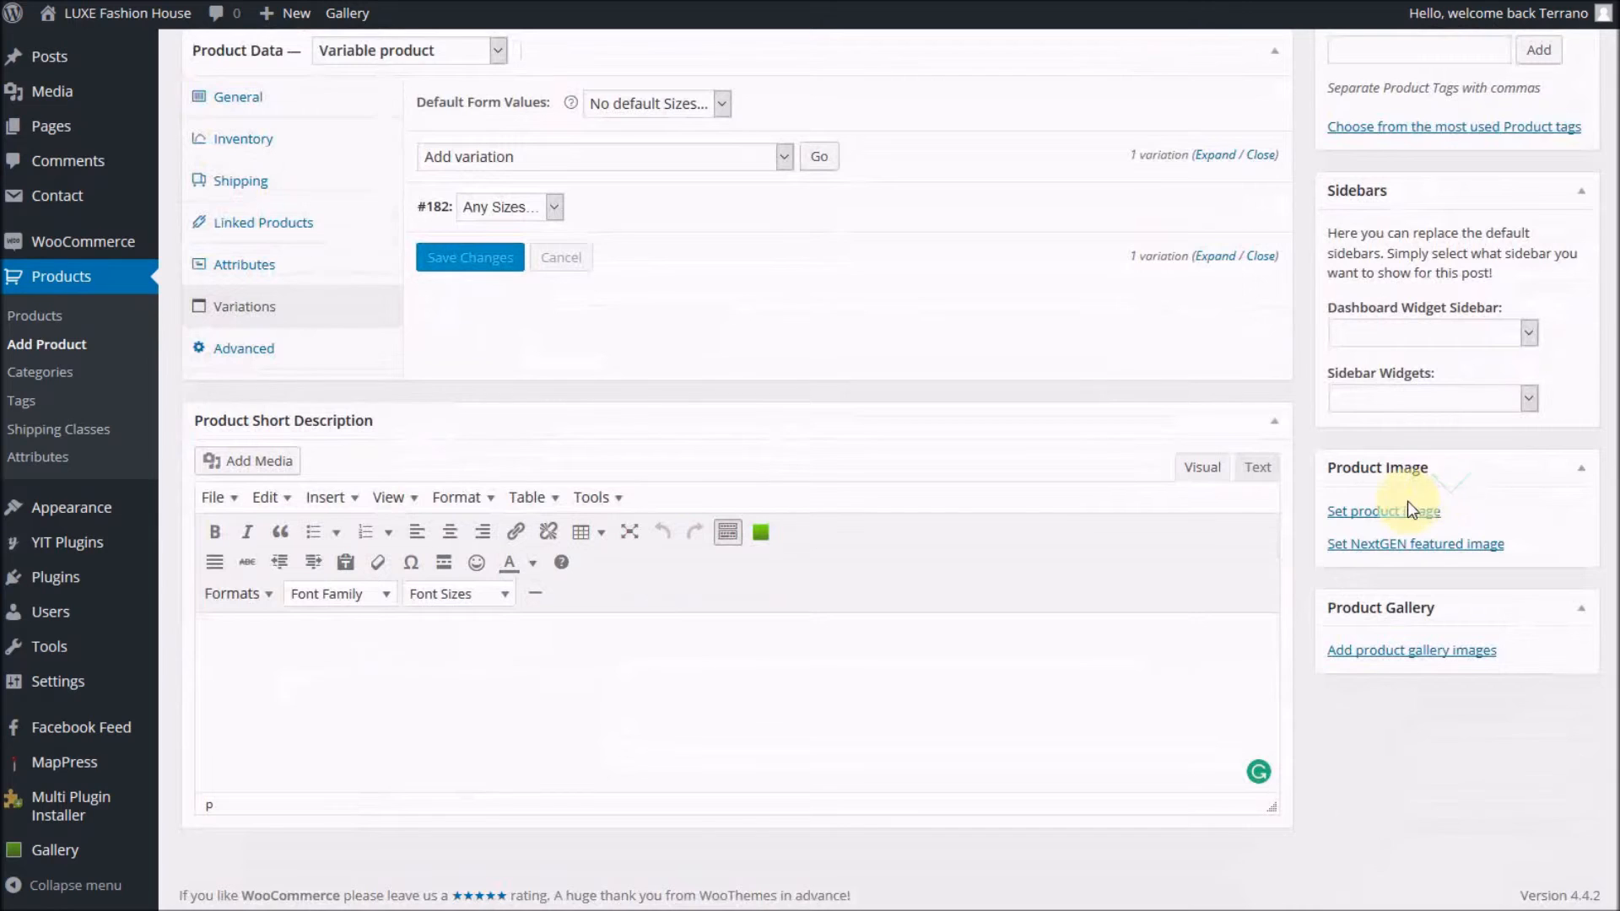
Upload the DRESS - SG130969D-BLK Sunny Girl Rose Spot Dress picture from the computer for use as the product image.
{"action": "left_click", "coordinate": [1407, 509]}
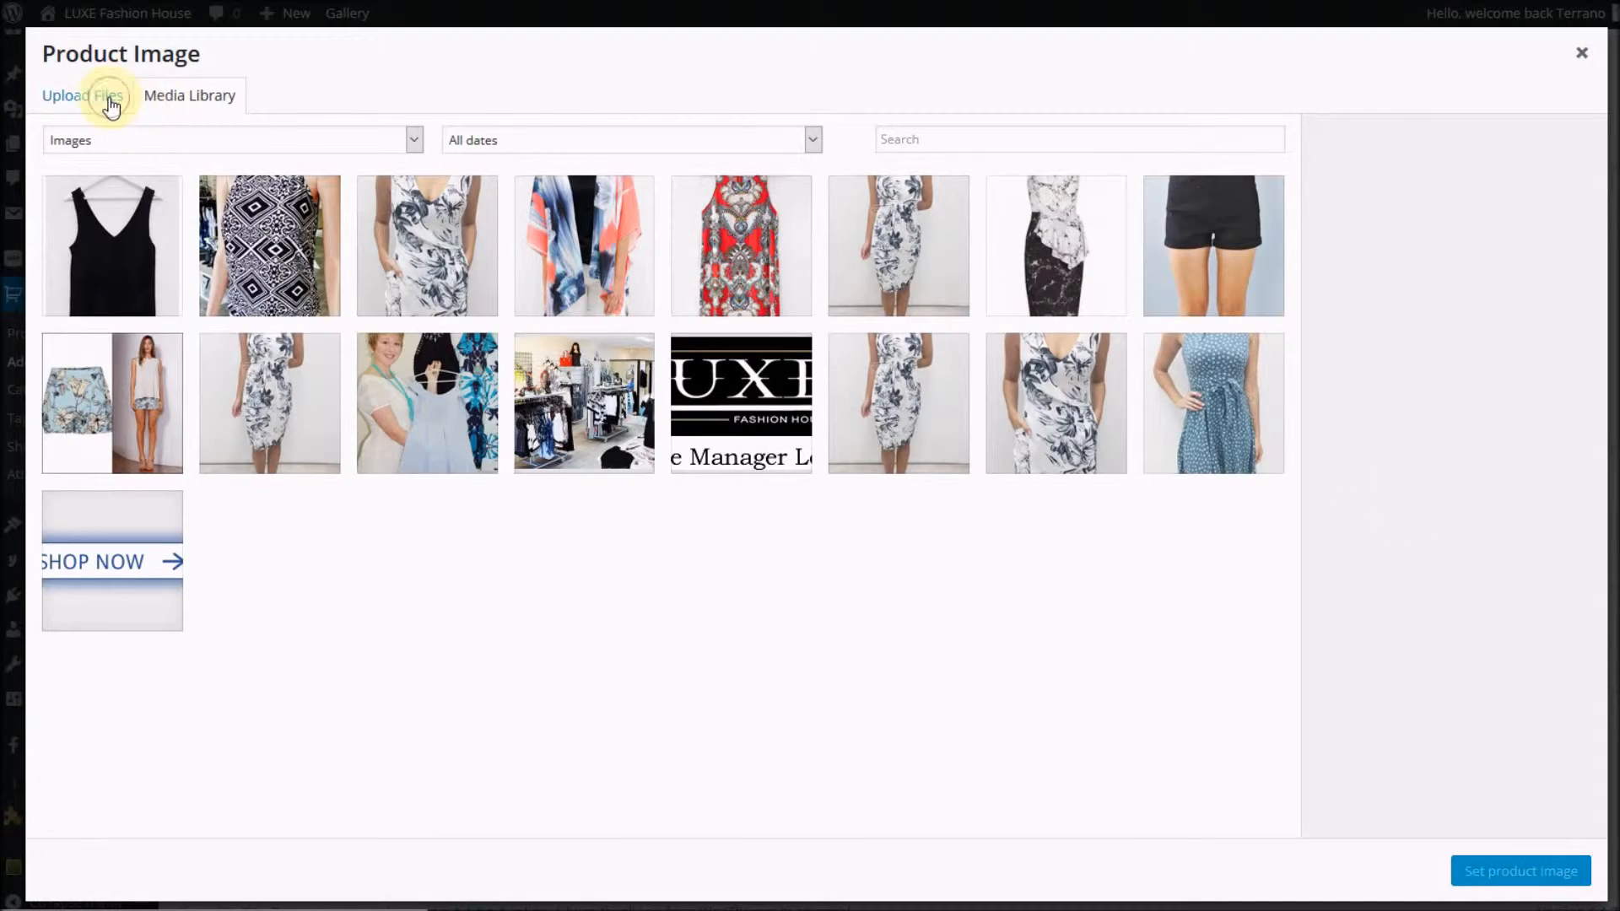
{"action": "left_click", "coordinate": [110, 99]}
{"action": "left_click", "coordinate": [793, 438]}
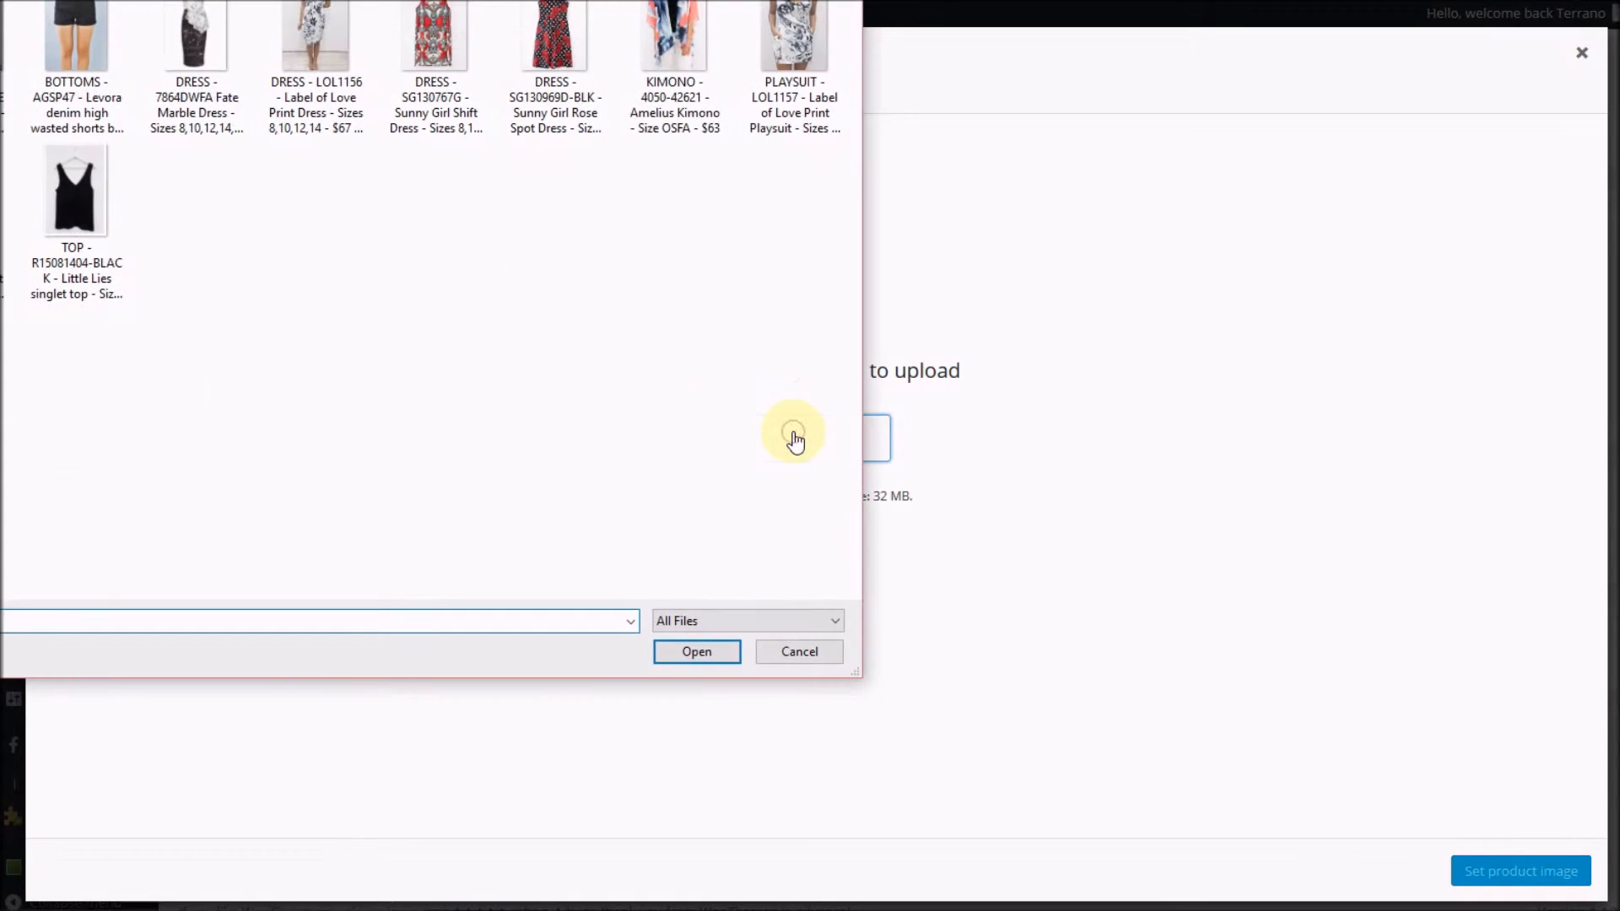
{"action": "left_click", "coordinate": [580, 58]}
{"action": "left_click", "coordinate": [705, 649]}
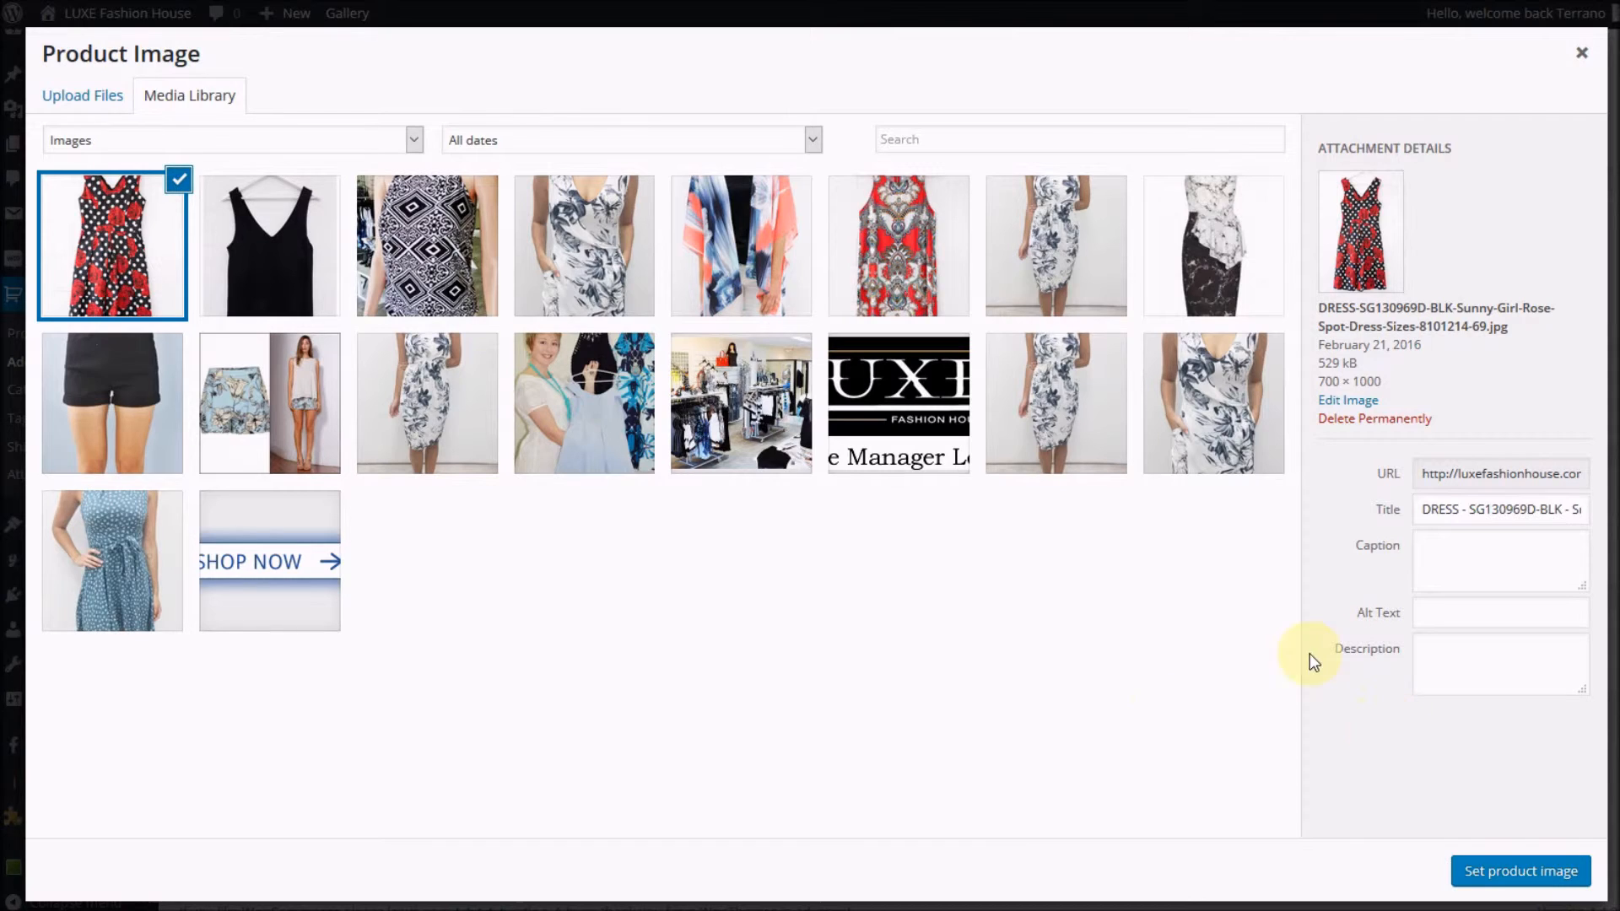
Give the uploaded picture the alt text "Sunny Girl - Rose Spot Dress" and set it as the product image.
{"action": "left_click", "coordinate": [1451, 613]}
{"action": "type", "text": "Sunny Girl Rose Spot Dress"}
{"action": "left_click", "coordinate": [1481, 613]}
{"action": "type", "text": "-"}
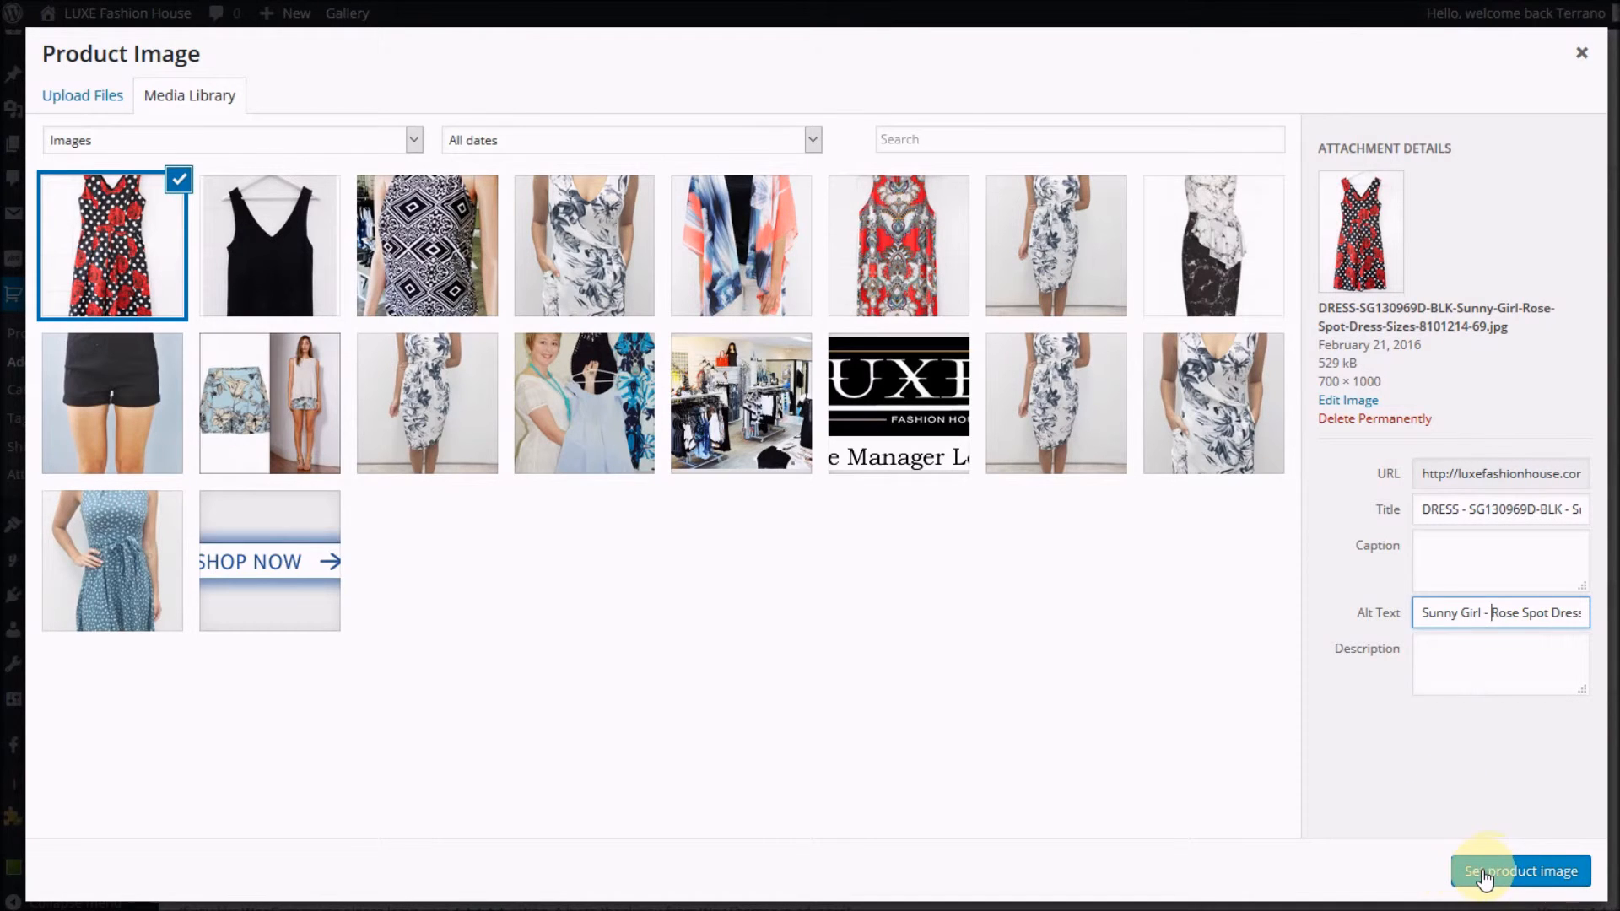
{"action": "left_click", "coordinate": [1497, 882]}
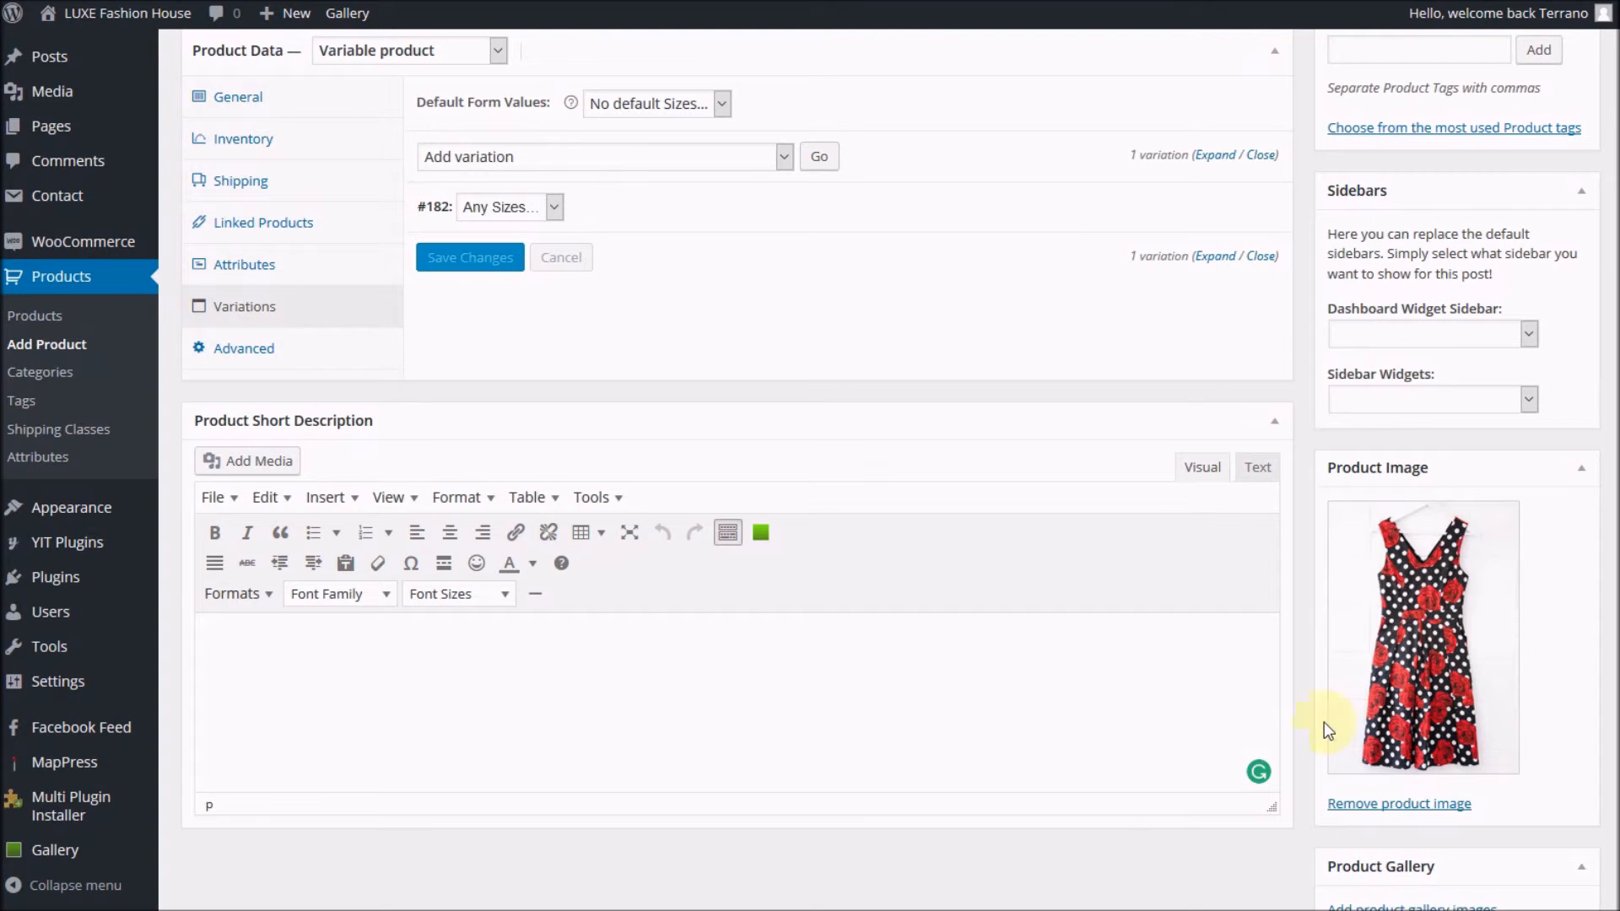
Publish the Sunny Girl - Rose Spot Dress product and update it once it is published.
{"action": "scroll", "coordinate": [1478, 763], "scroll_direction": "up", "scroll_amount": 8}
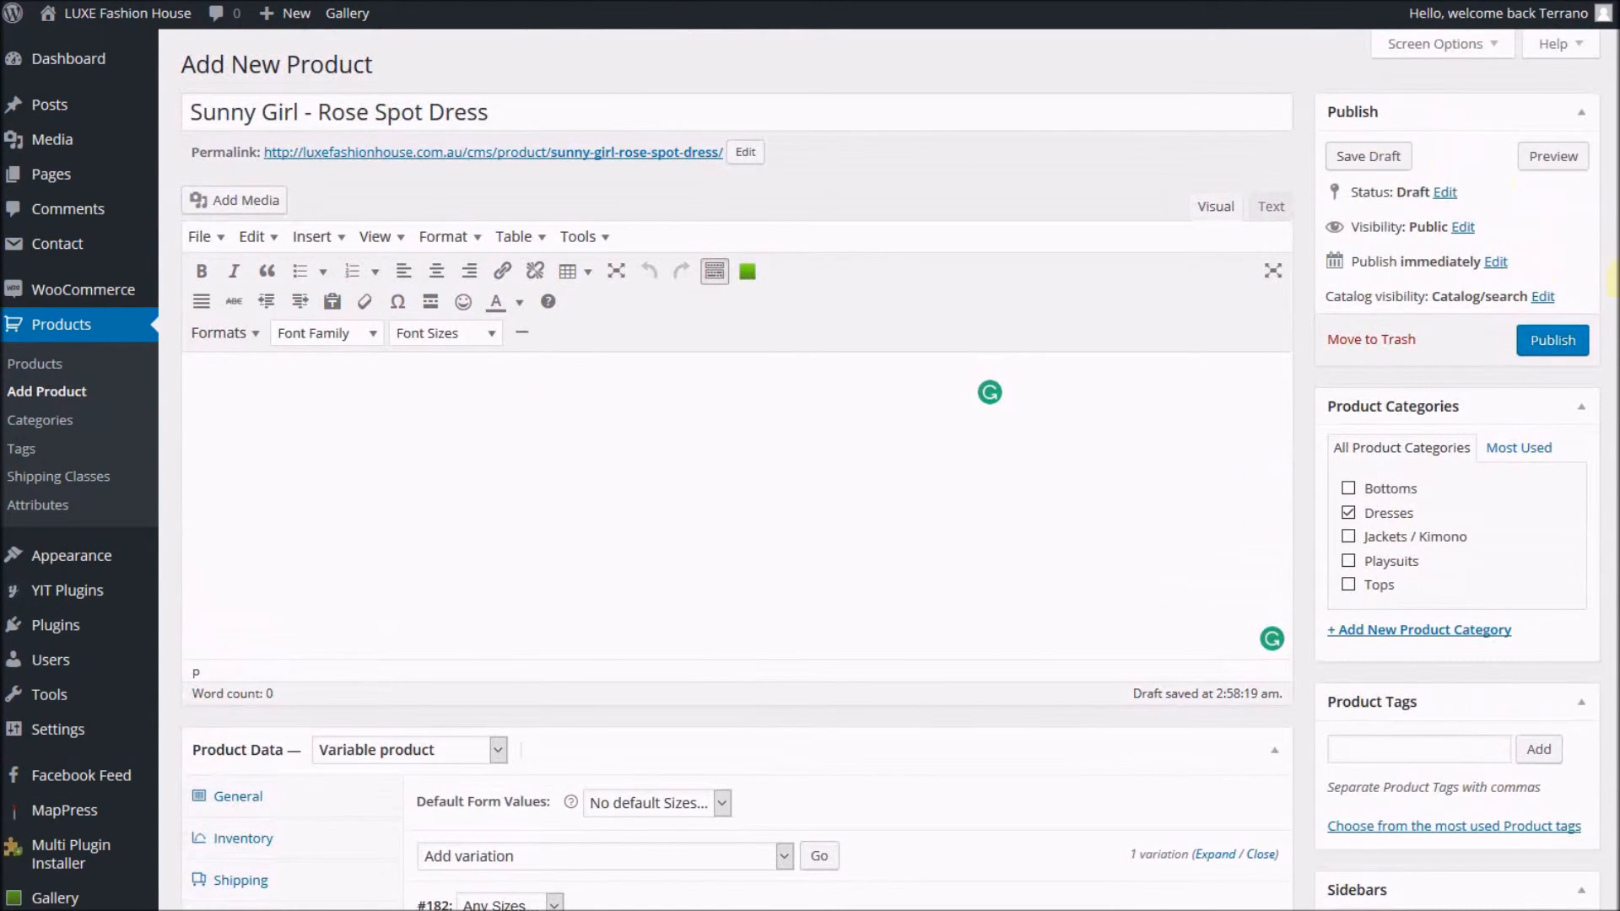
{"action": "left_click", "coordinate": [1556, 348]}
{"action": "left_click", "coordinate": [1555, 345]}
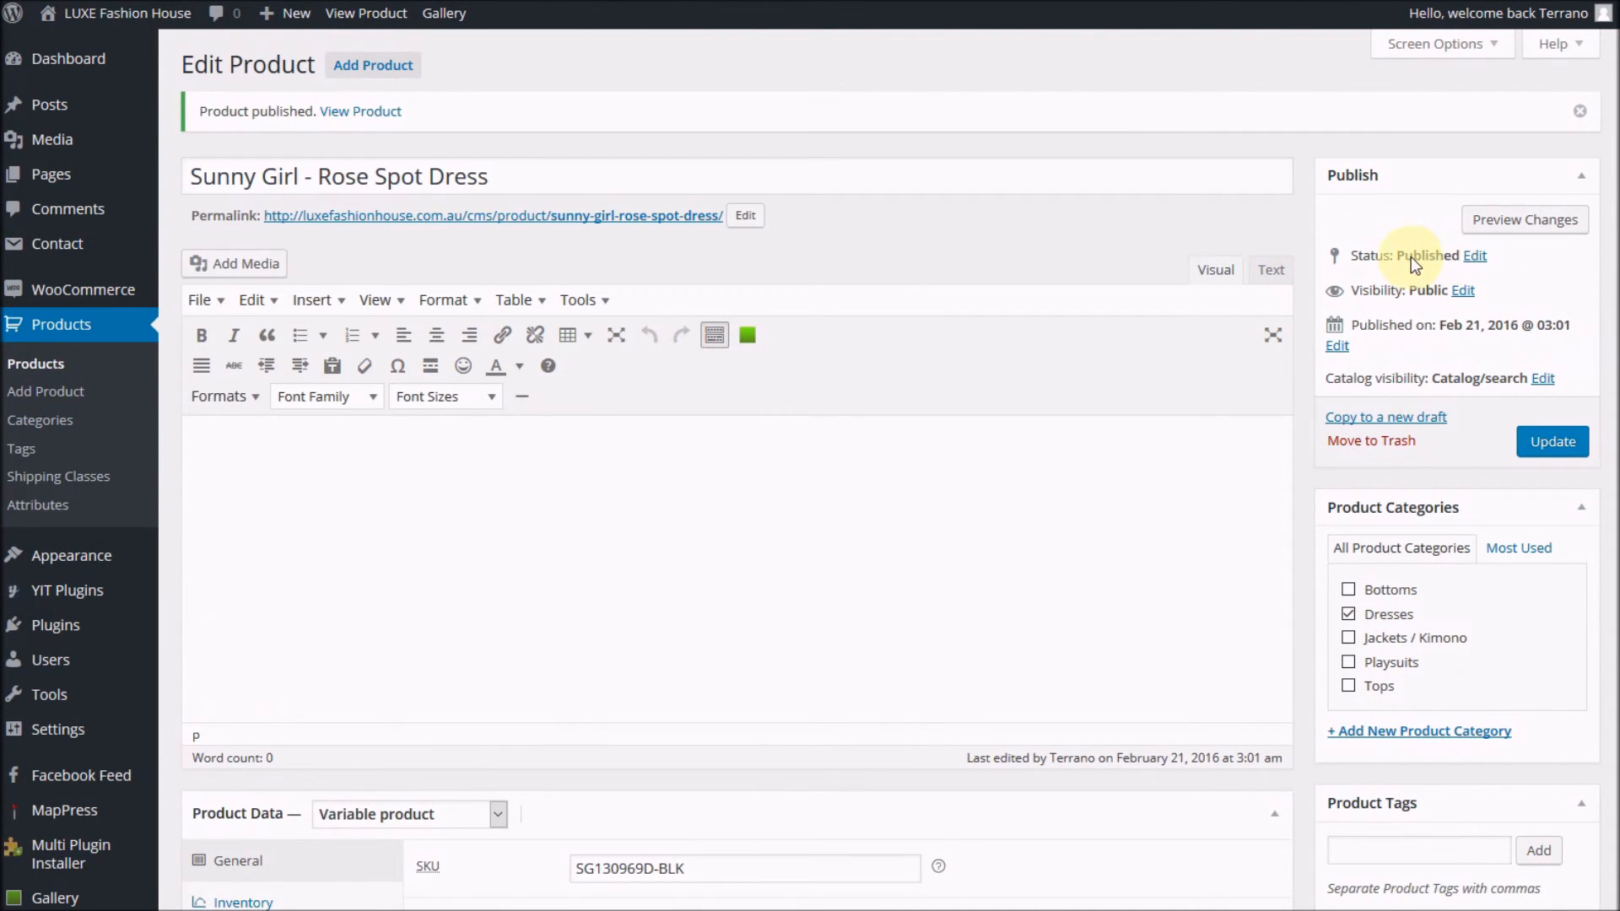
{"action": "left_click", "coordinate": [1552, 443]}
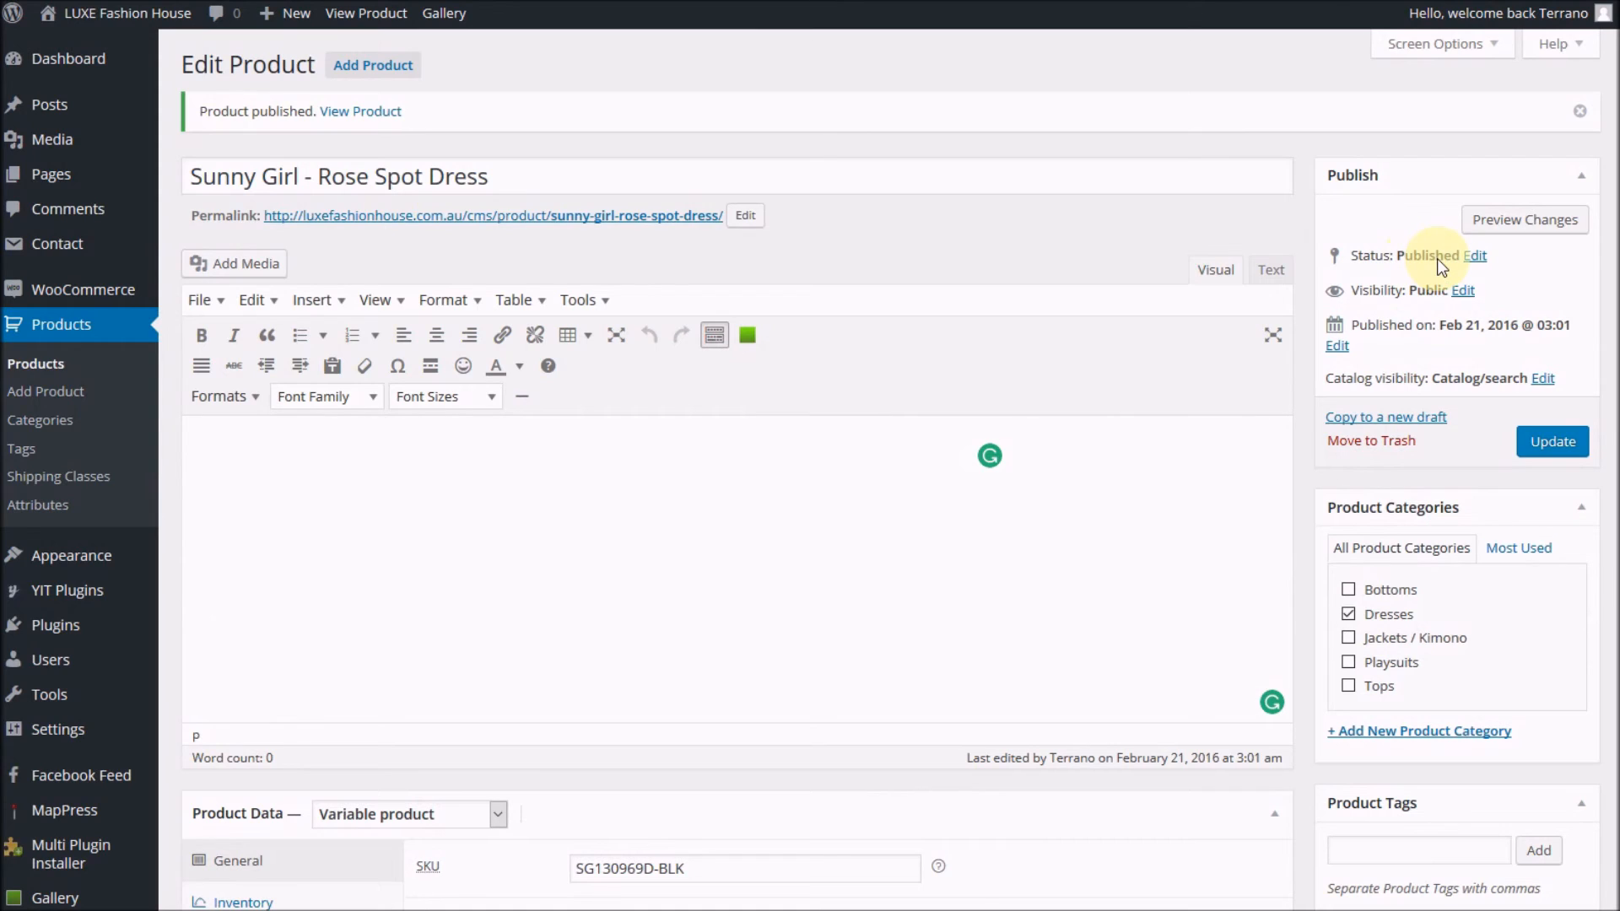
{"action": "left_click", "coordinate": [1556, 440]}
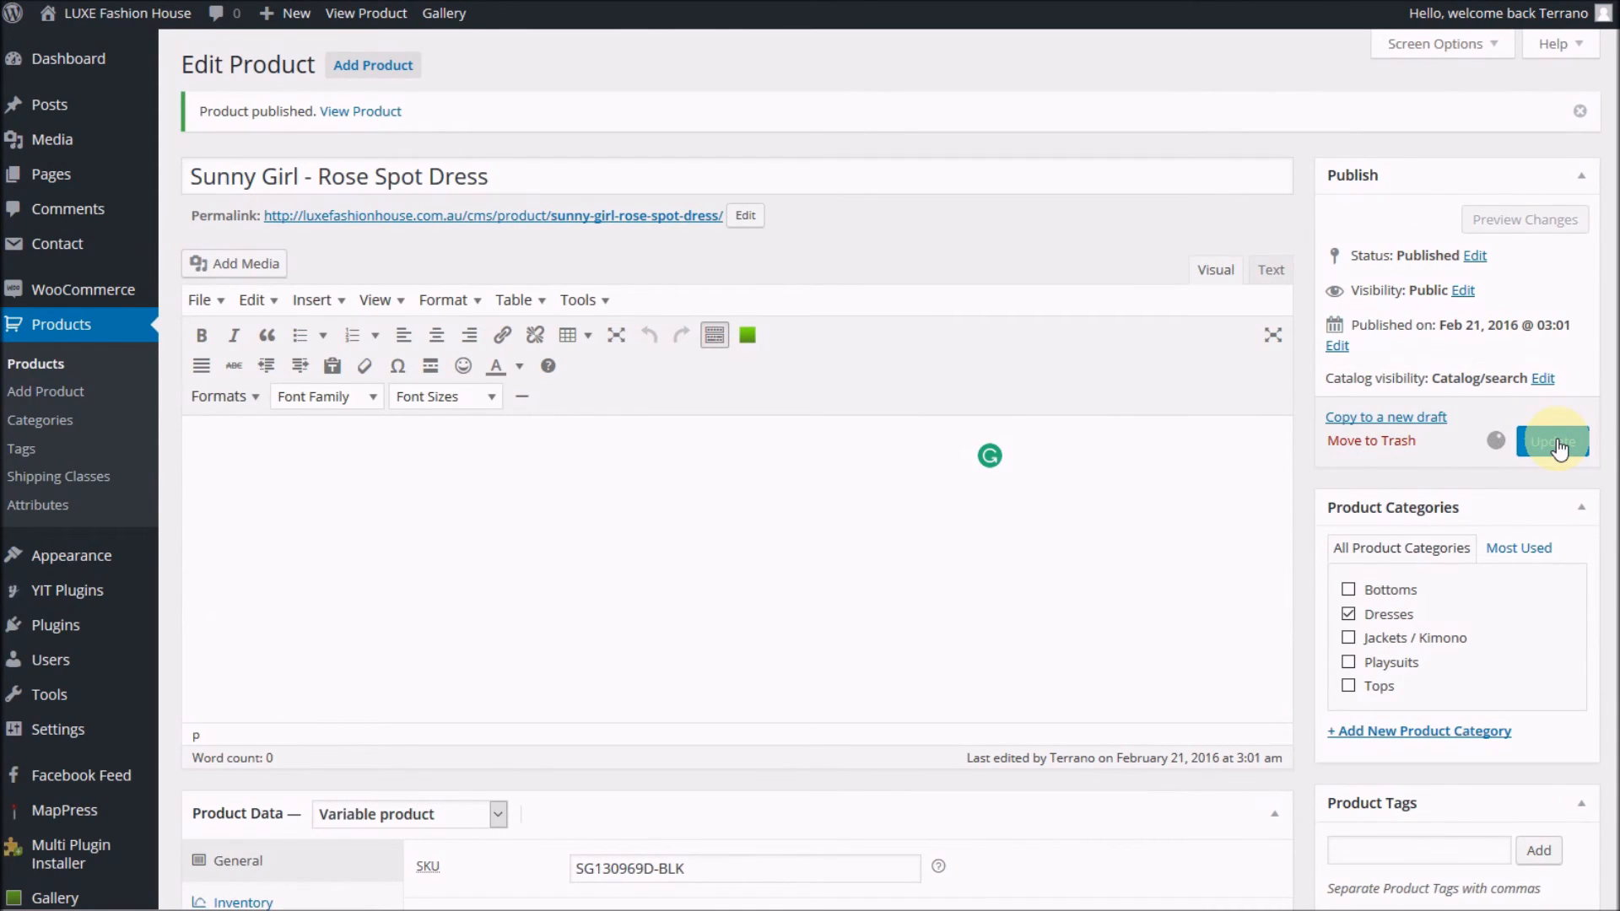